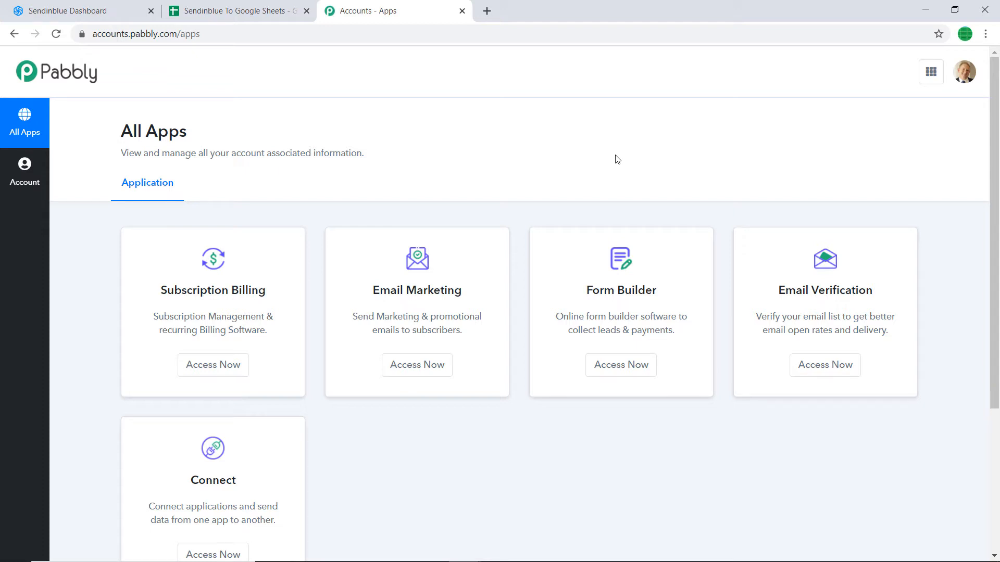
Launch Pabbly Connect from the Connect card on the All Apps page.
scroll(617, 158, "down", 3)
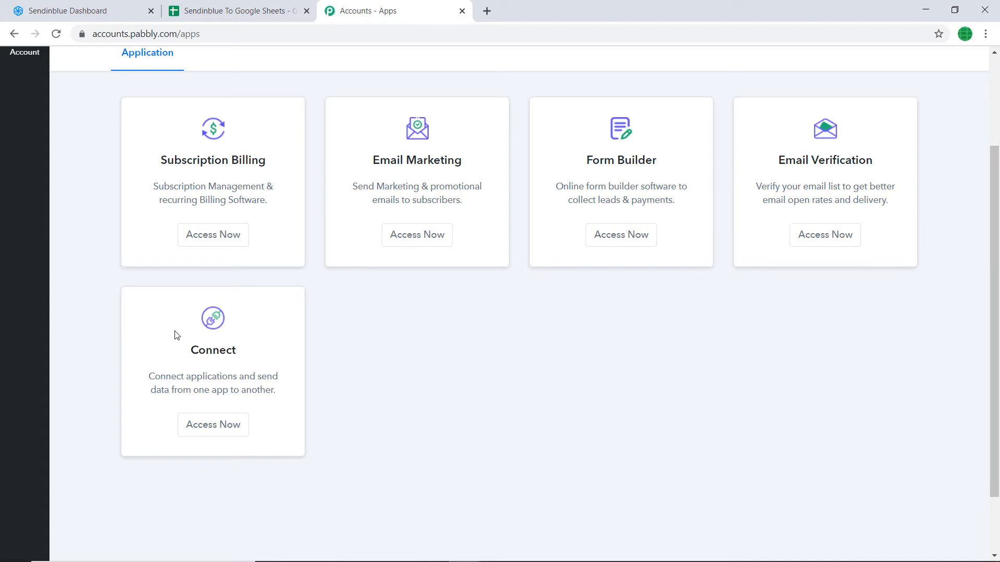
left_click(213, 424)
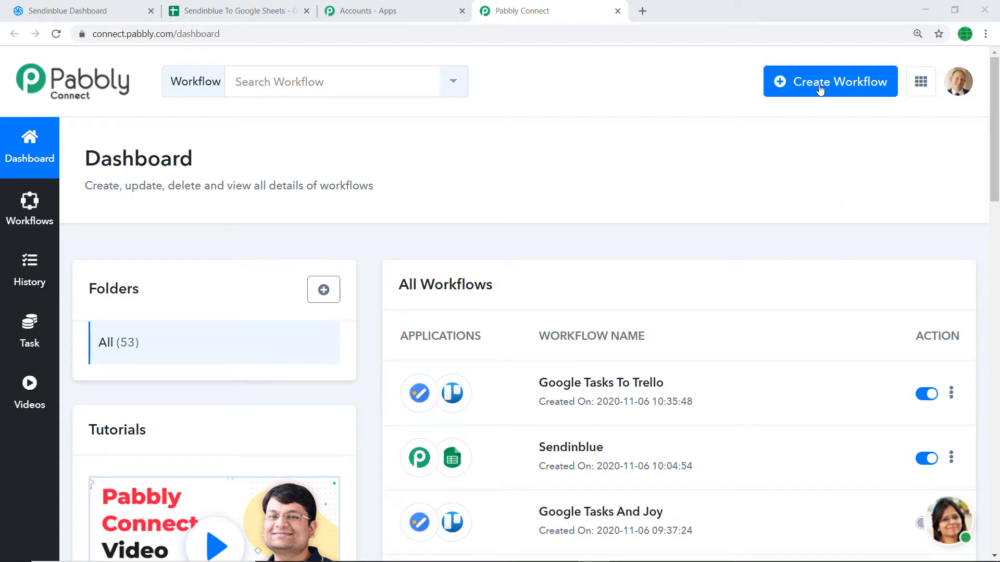
Create a new workflow named 'Sendinblue To Google Sheets'.
left_click(819, 89)
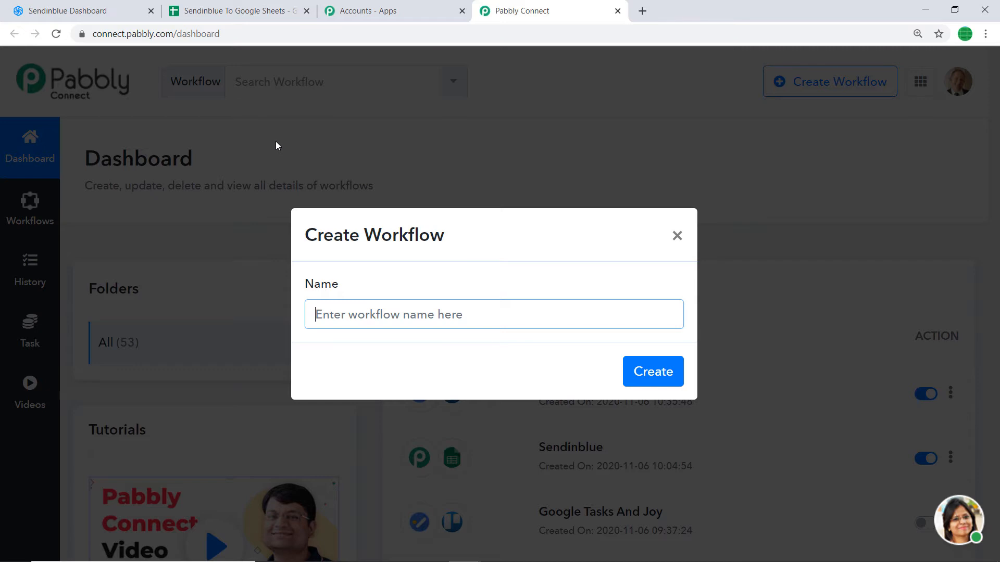
type("Sendi")
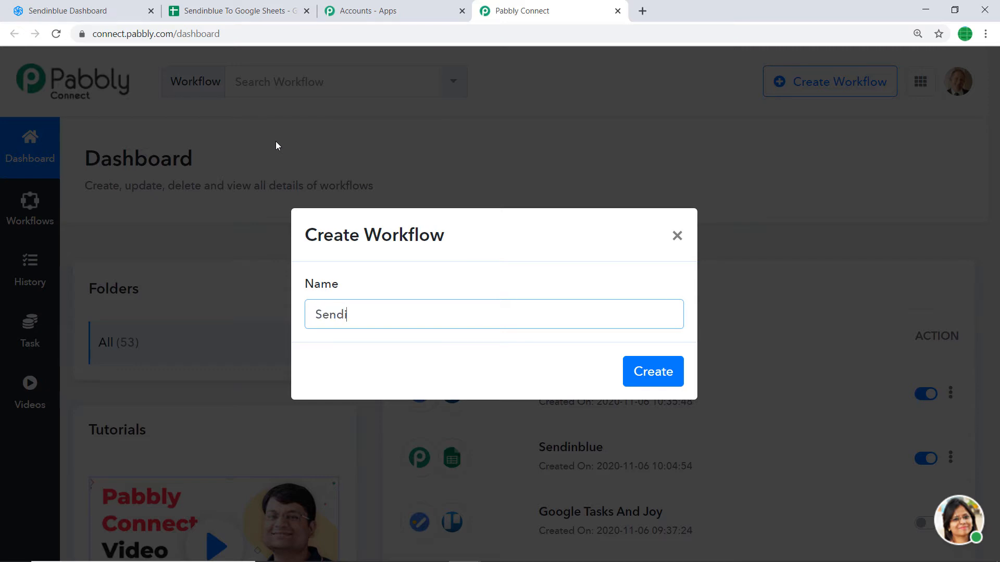
type("nblue To Google Shee")
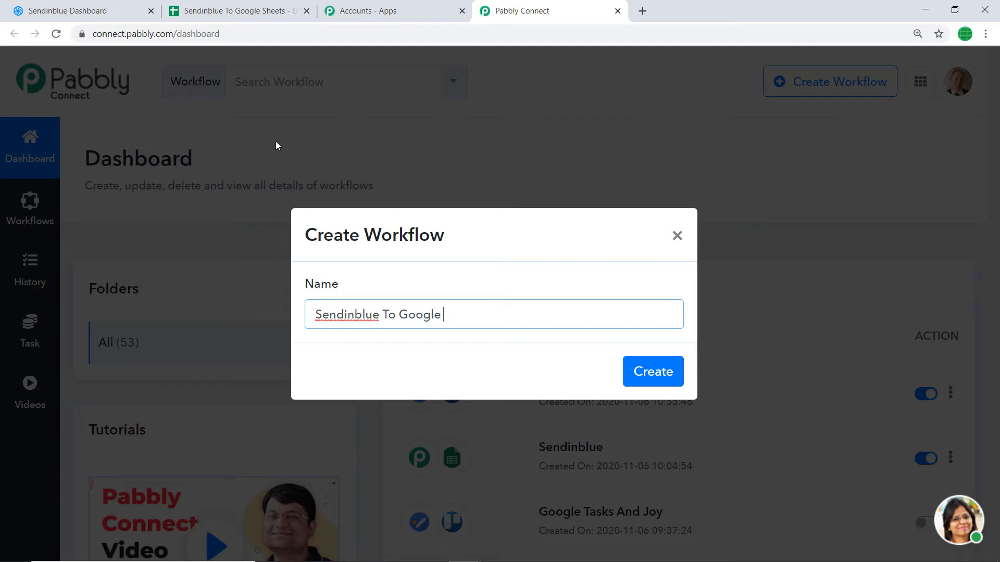
type("ts")
left_click(633, 384)
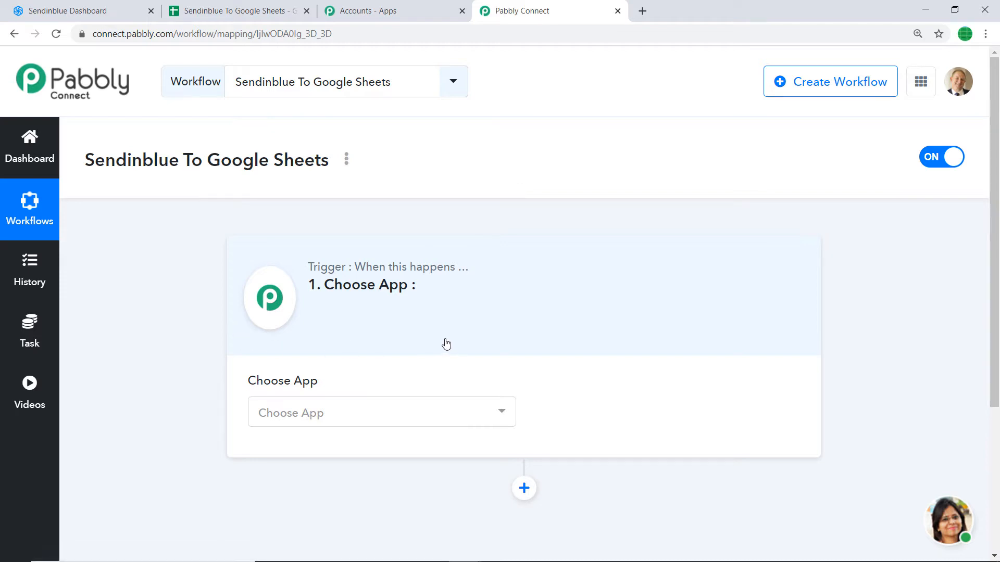
Set the trigger app to Sendinblue with method New Contact Added to a List.
left_click(349, 419)
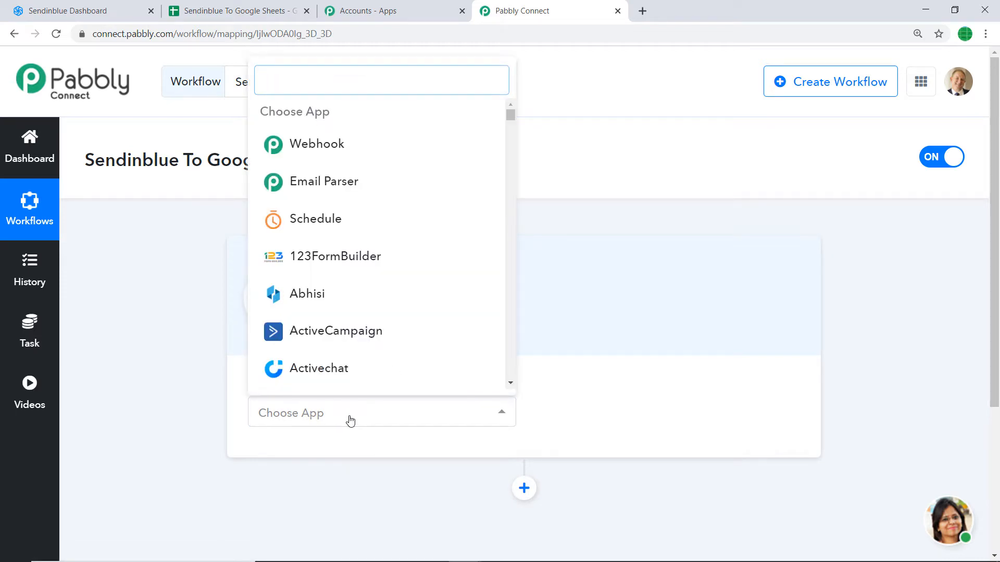
type("send")
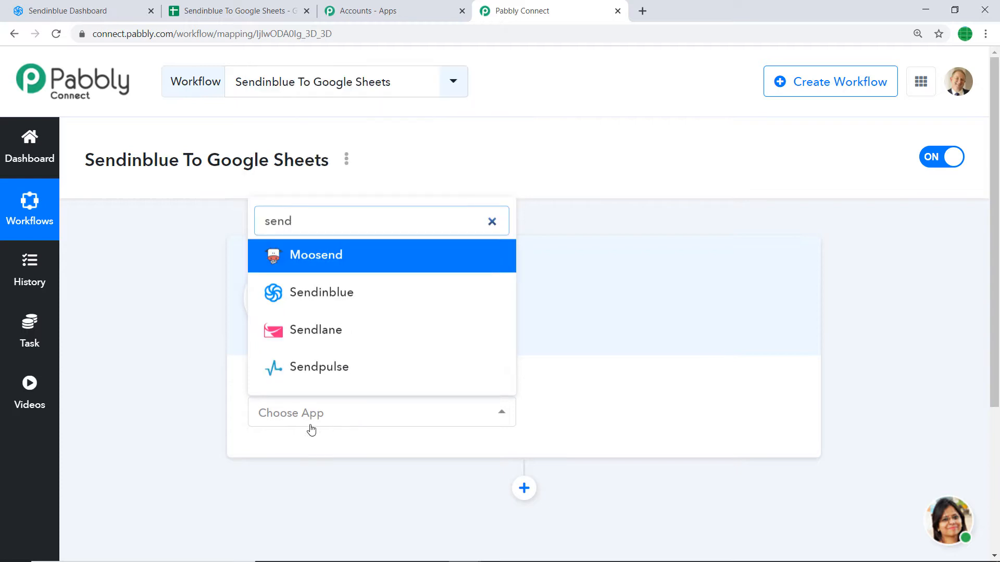
left_click(352, 293)
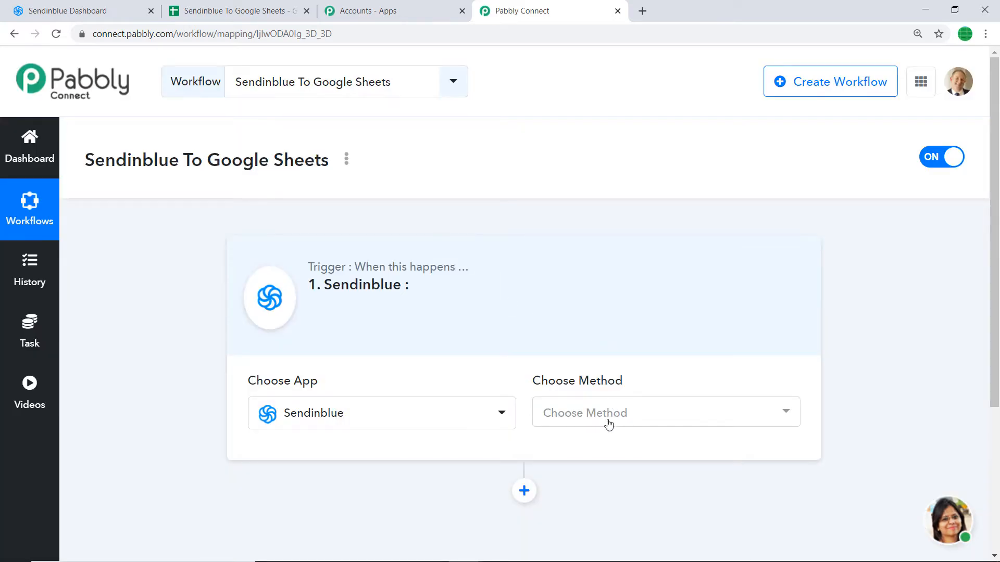
left_click(608, 424)
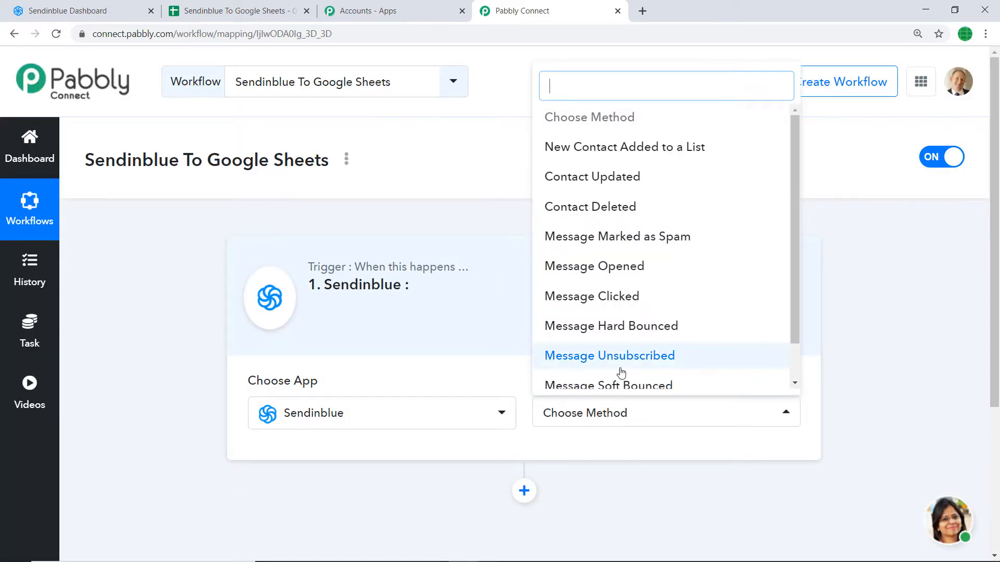
left_click(672, 157)
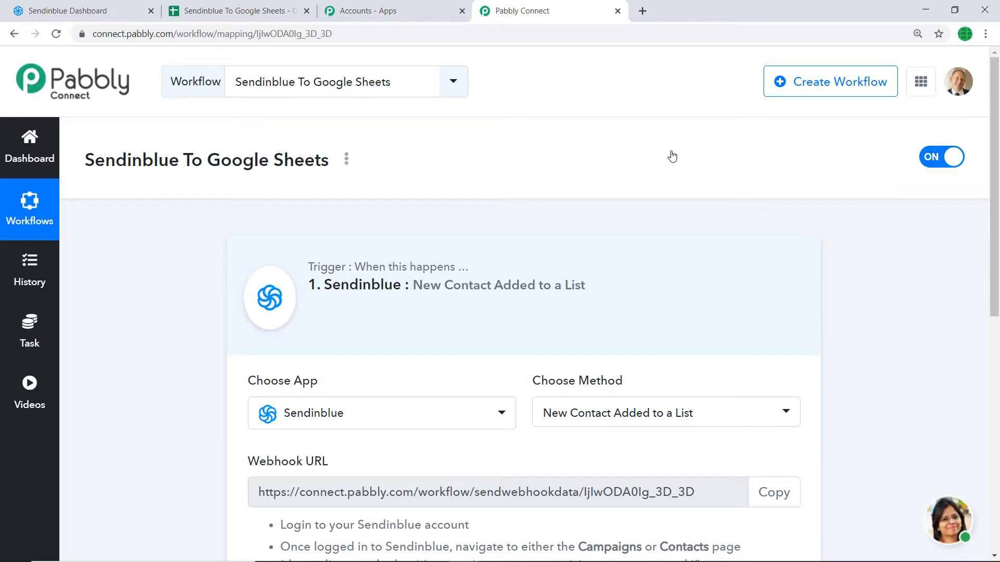
Review the trigger methods, keep the choice, and scroll down to the generated webhook URL.
left_click(599, 412)
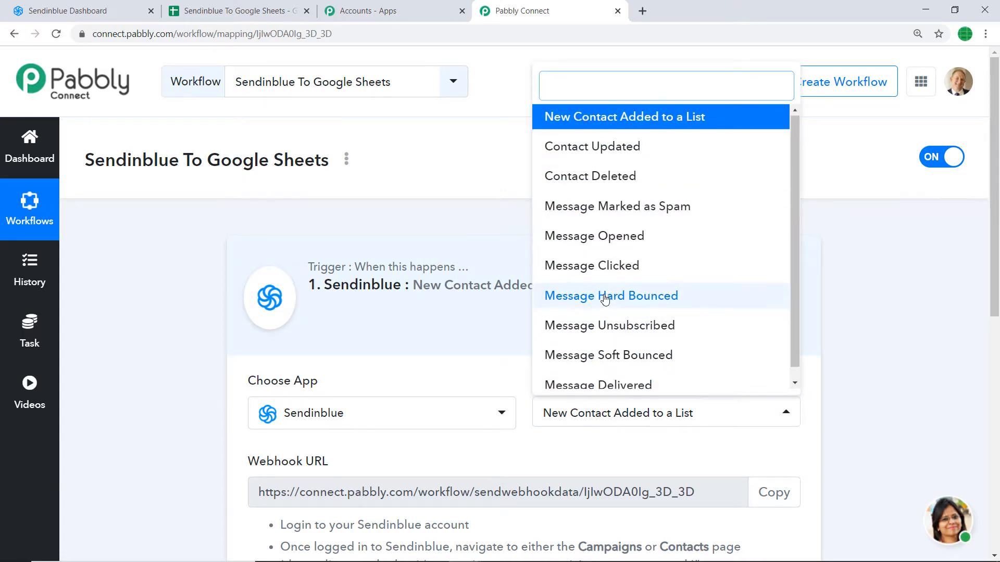
scroll(583, 302, "down", 1)
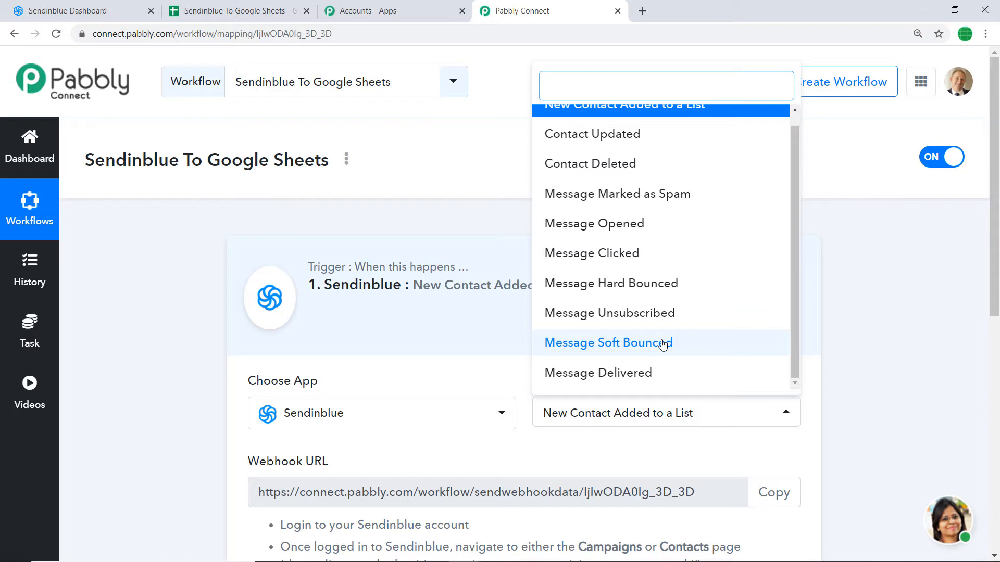
left_click(634, 446)
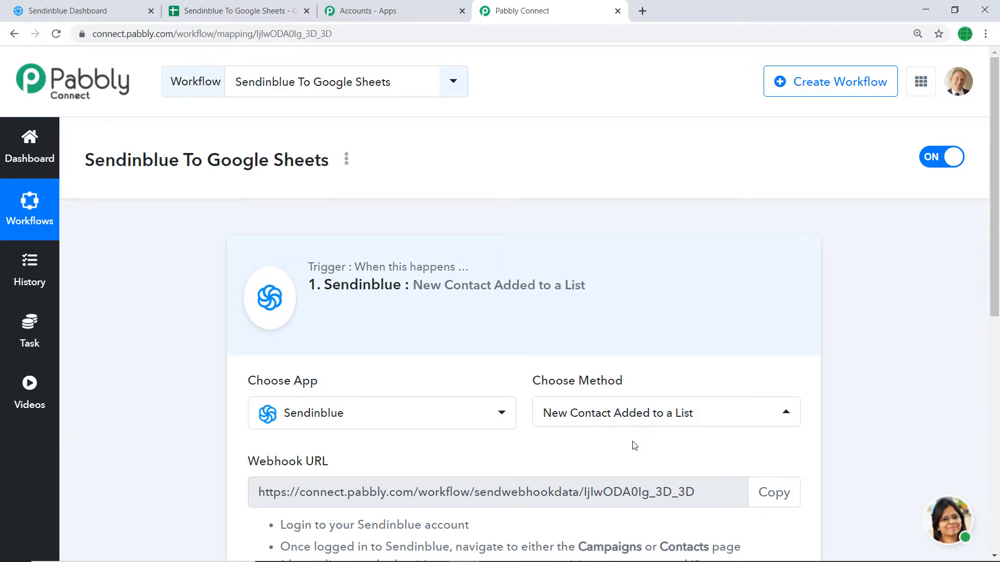
scroll(633, 444, "down", 4)
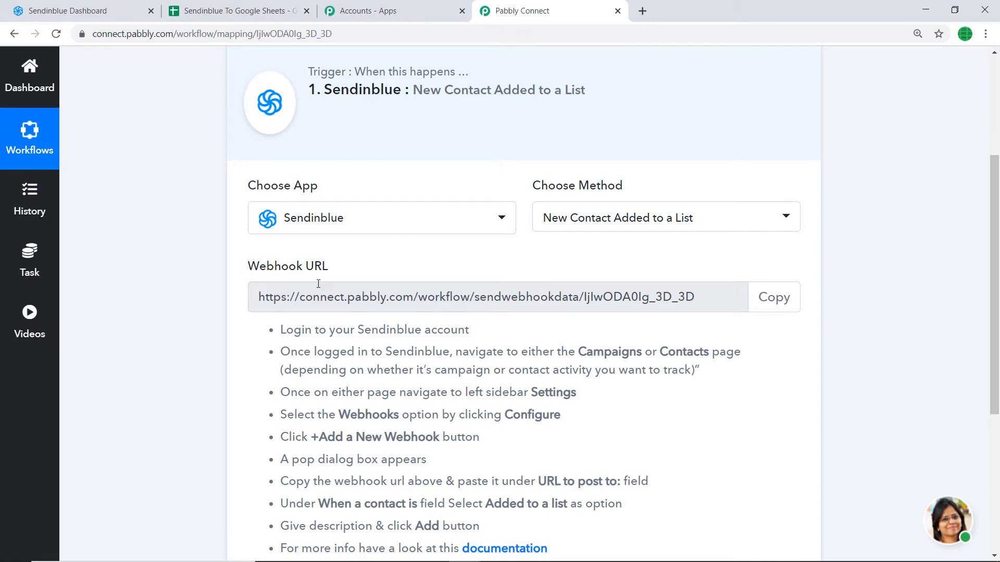
left_click(83, 7)
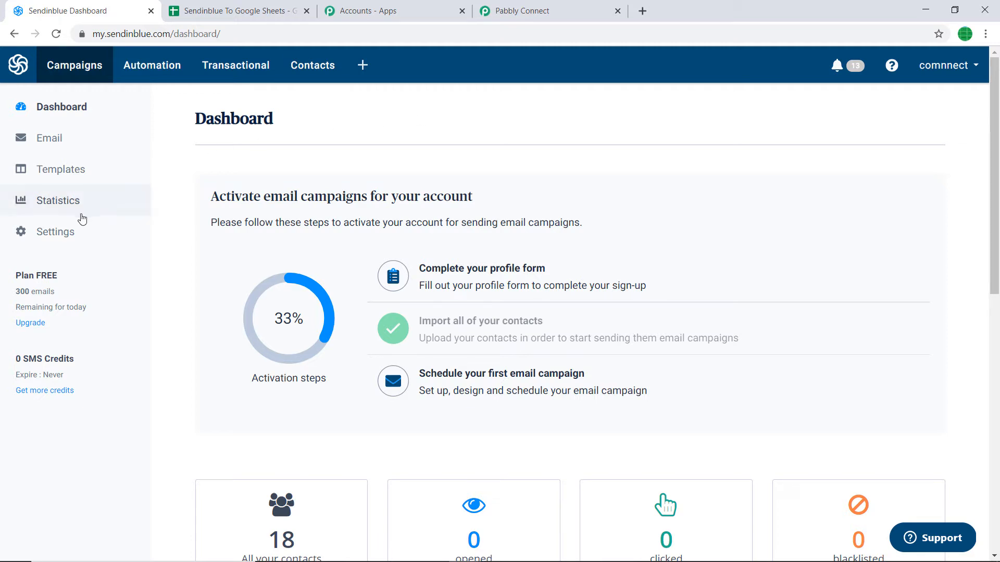
left_click(69, 238)
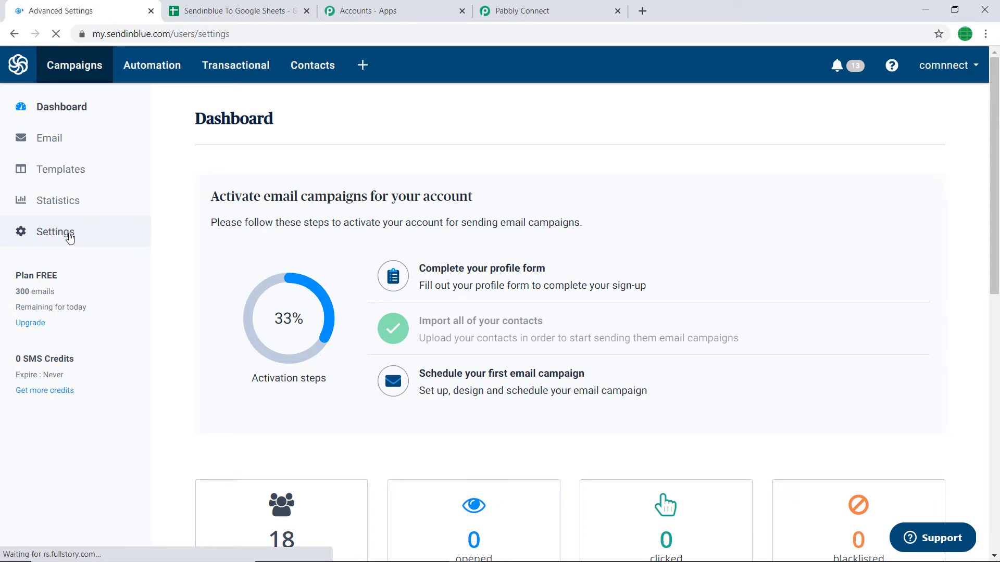
scroll(442, 206, "down", 1)
scroll(442, 205, "down", 1)
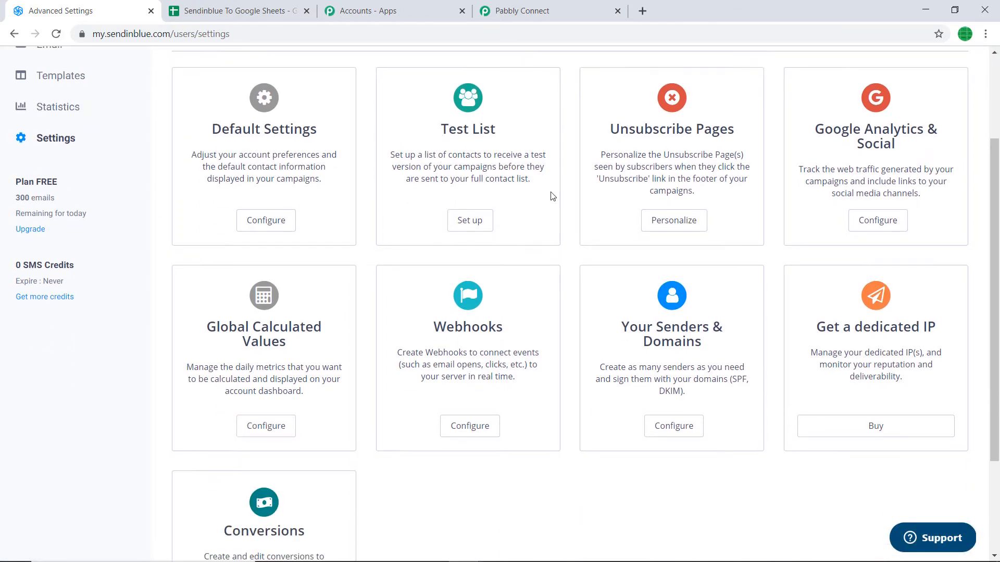
scroll(546, 207, "down", 1)
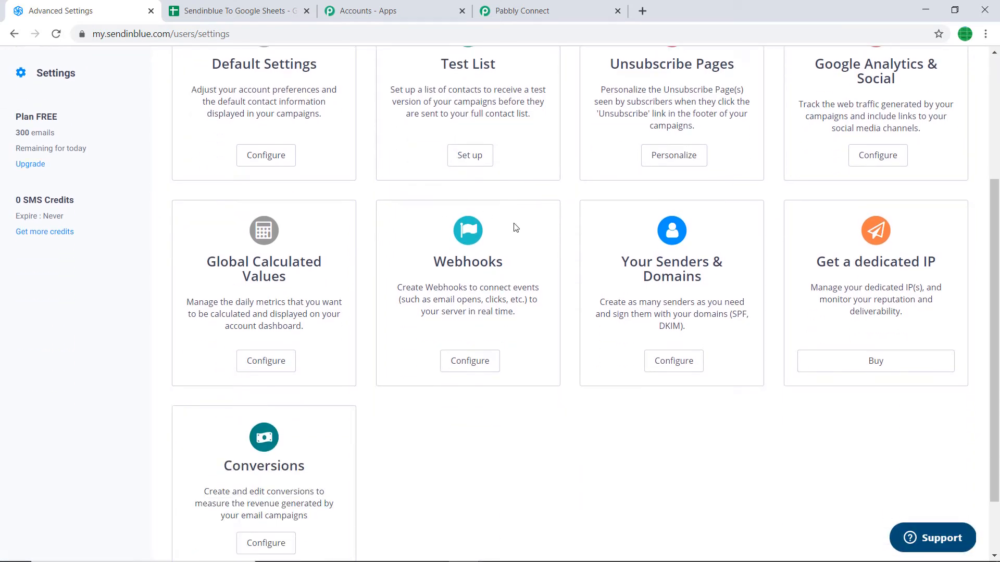
left_click(477, 363)
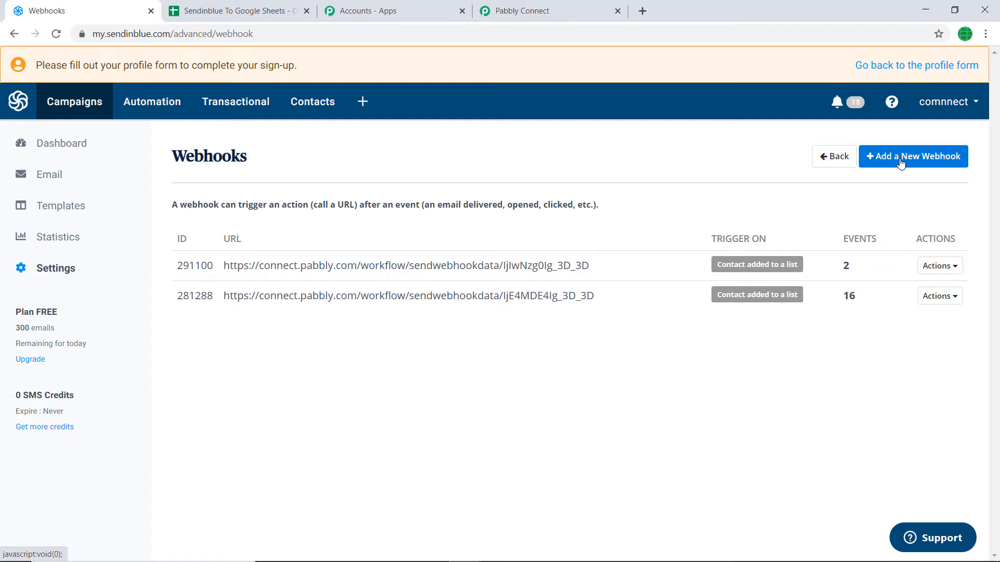
Start a new Sendinblue webhook and copy the Pabbly workflow's webhook URL.
left_click(925, 164)
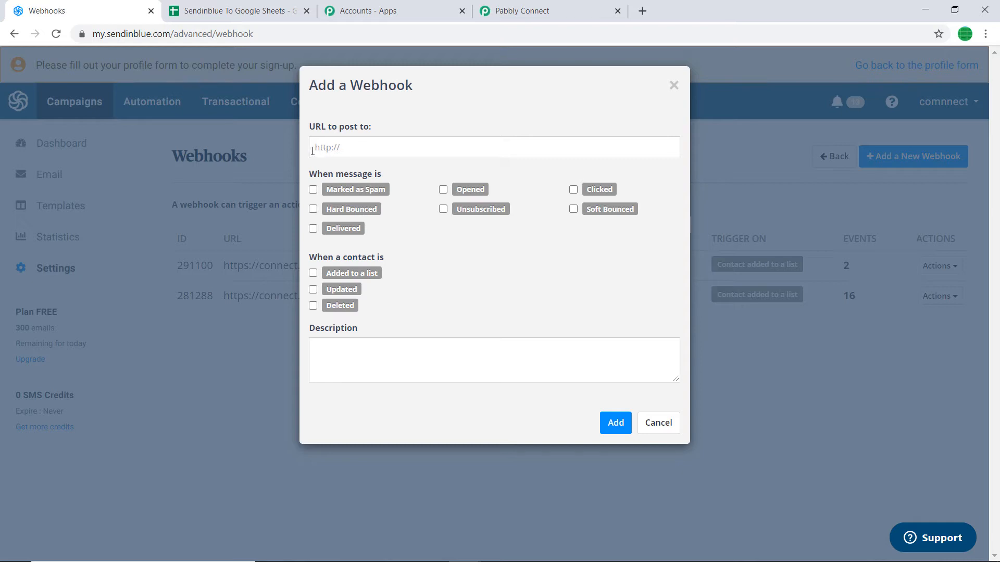
left_click(532, 6)
left_click(772, 298)
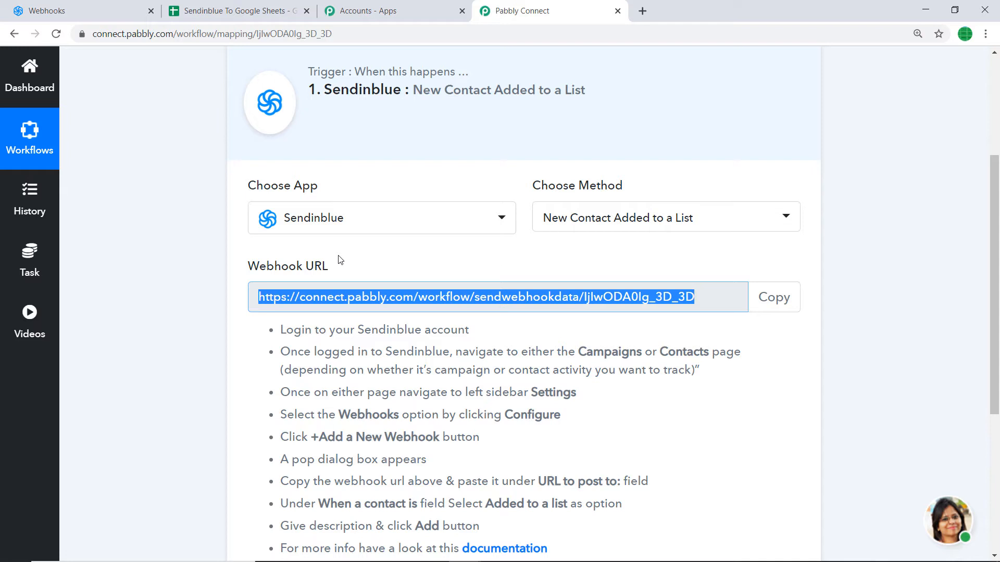
Paste the webhook URL, tick 'Added to a list', and save the Sendinblue webhook.
left_click(102, 7)
right_click(316, 146)
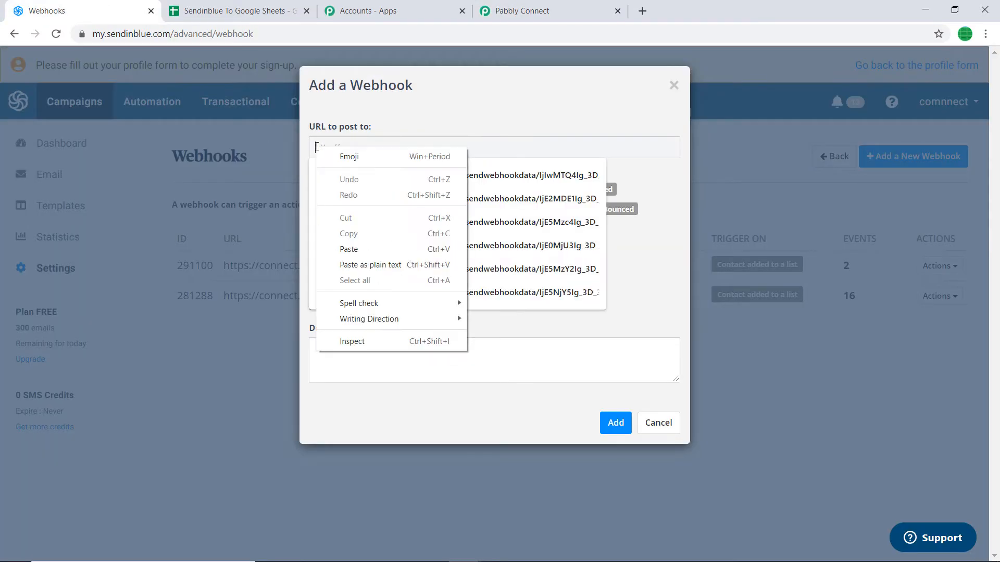
left_click(350, 246)
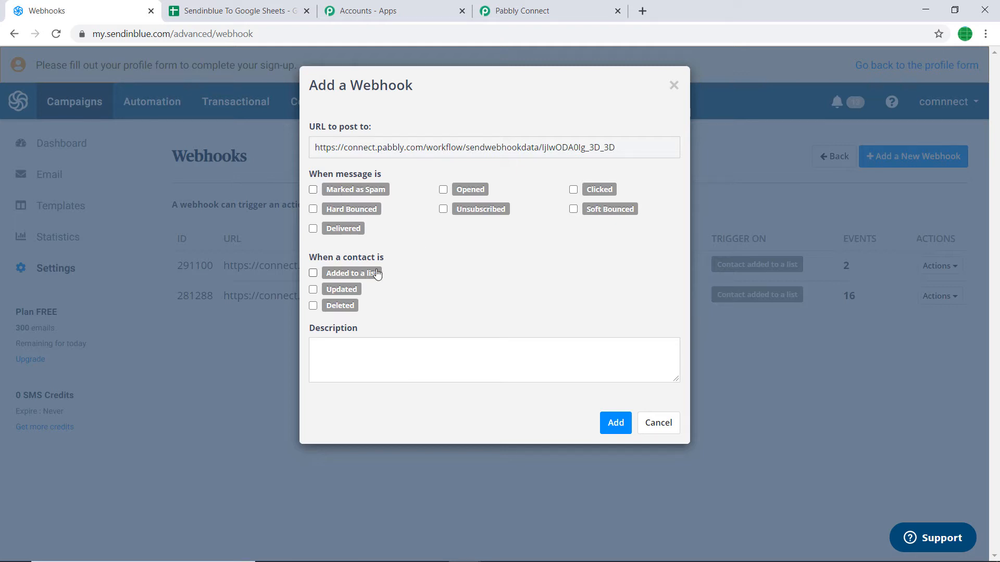
left_click(313, 274)
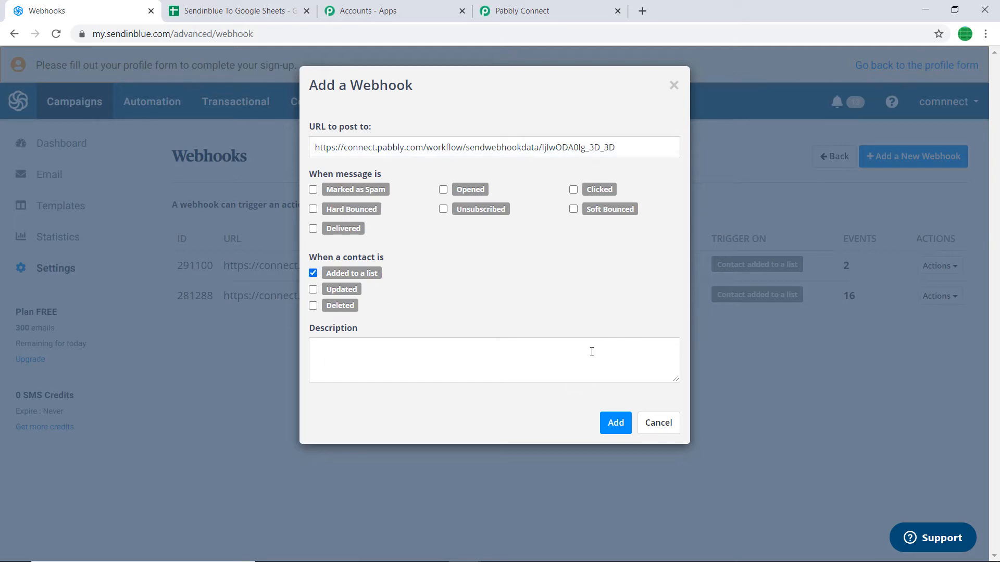
left_click(609, 420)
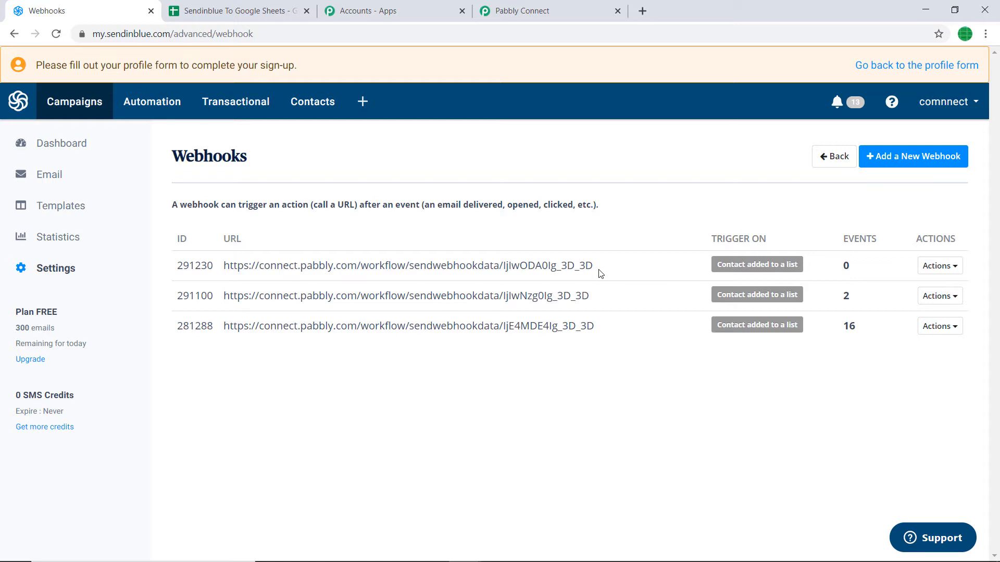
left_click(562, 8)
Start capturing the webhook response in Pabbly, then go to Sendinblue's Contacts list.
scroll(484, 183, "down", 5)
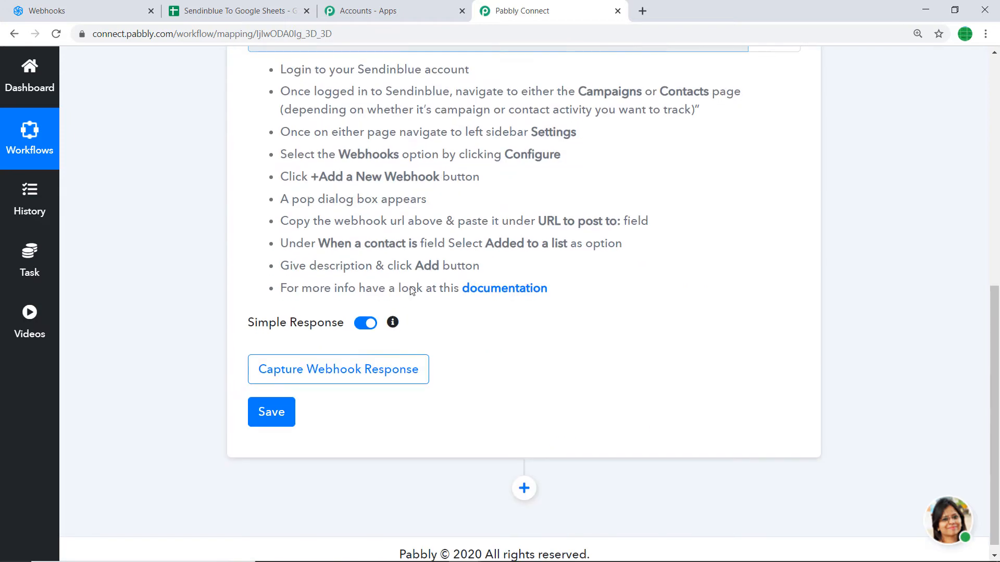
left_click(381, 381)
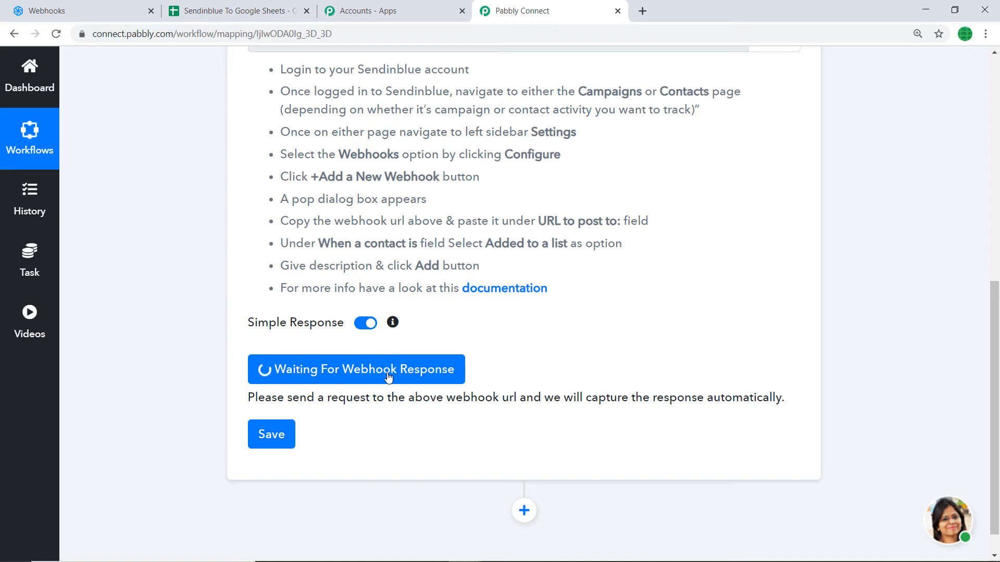
left_click(131, 7)
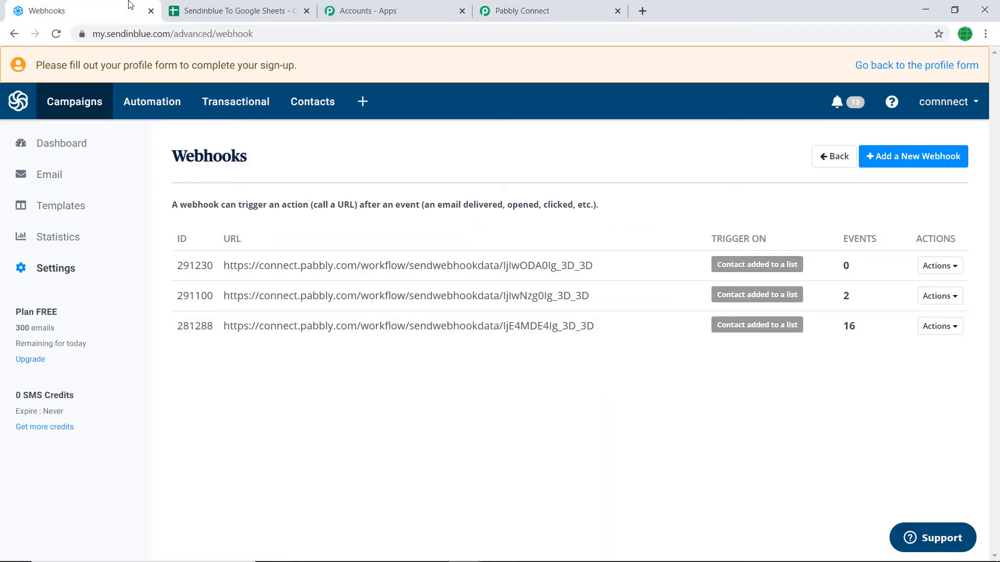
left_click(306, 116)
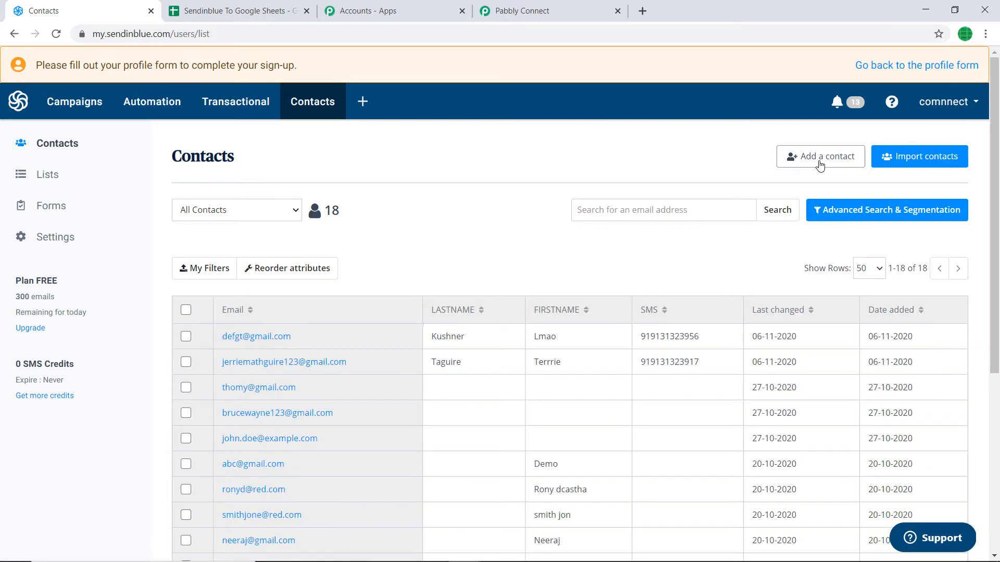
Add a test contact with its e-mail, last name, first name and mobile number.
left_click(820, 164)
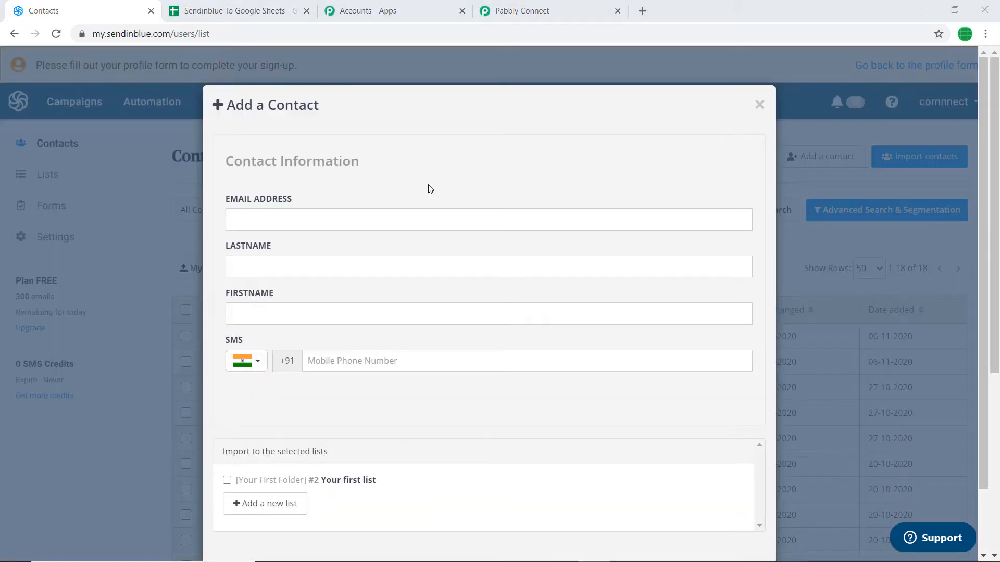
left_click(305, 222)
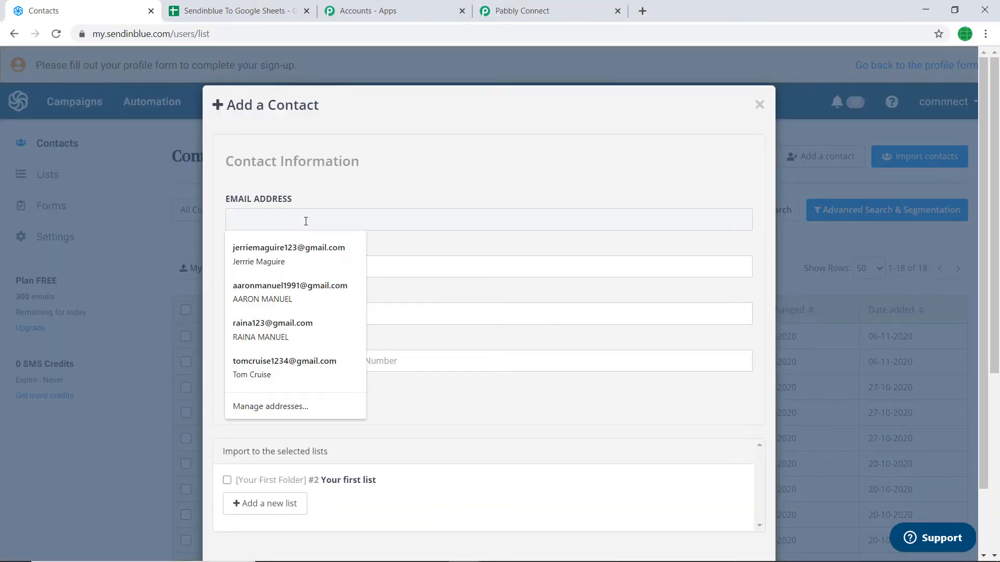
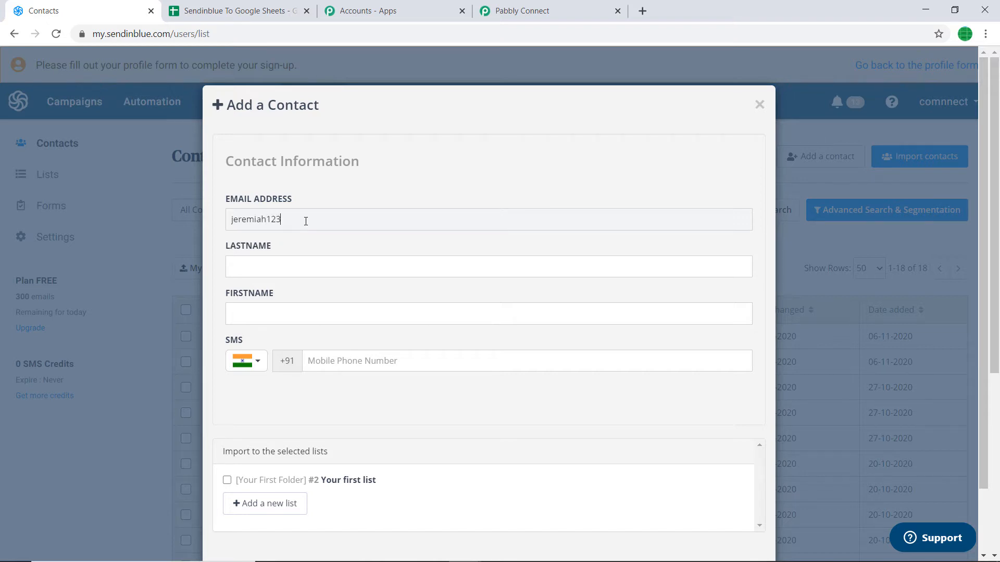
left_click(313, 273)
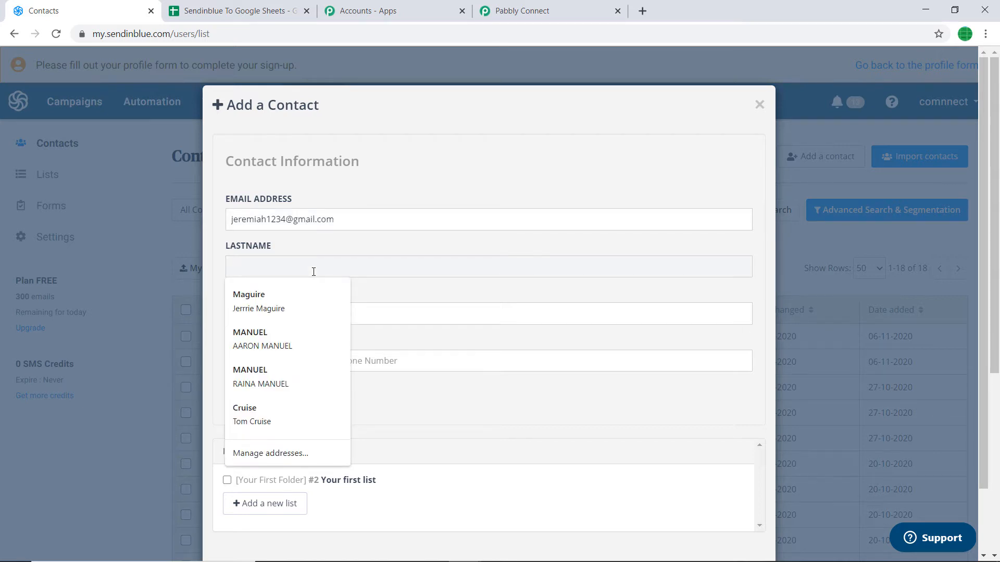
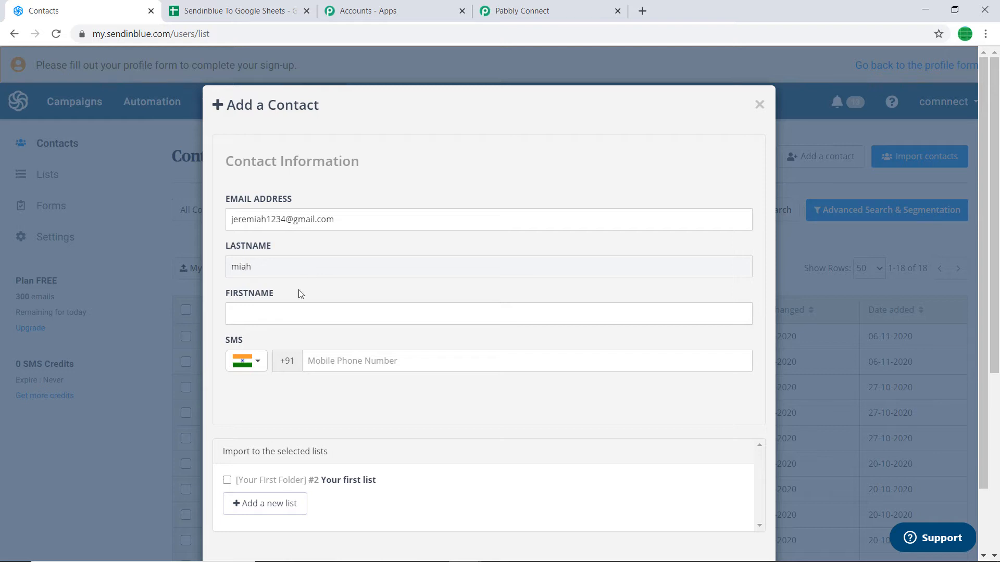
left_click(294, 312)
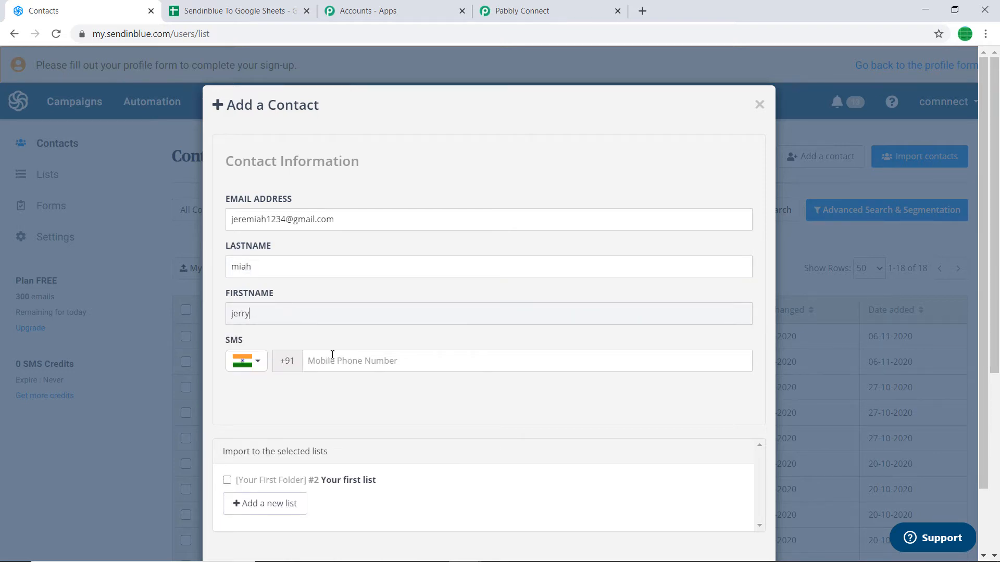
left_click(333, 359)
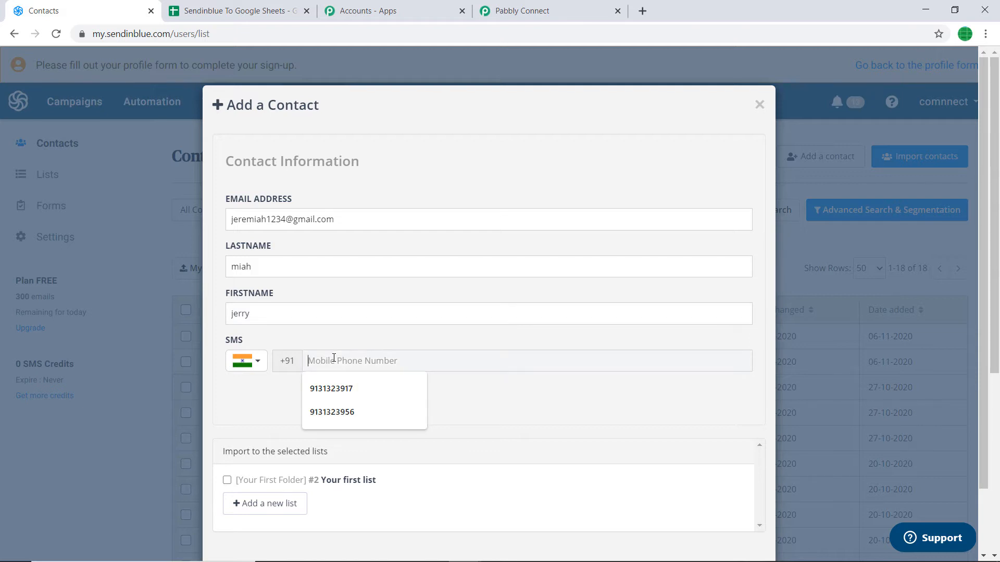
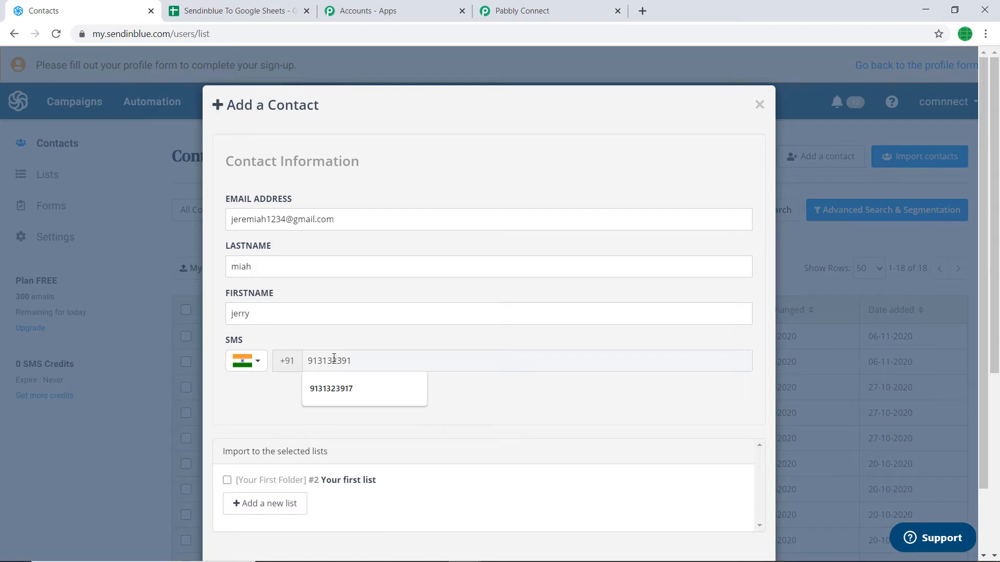
Assign the contact to Your first list and save it.
scroll(334, 360, "down", 2)
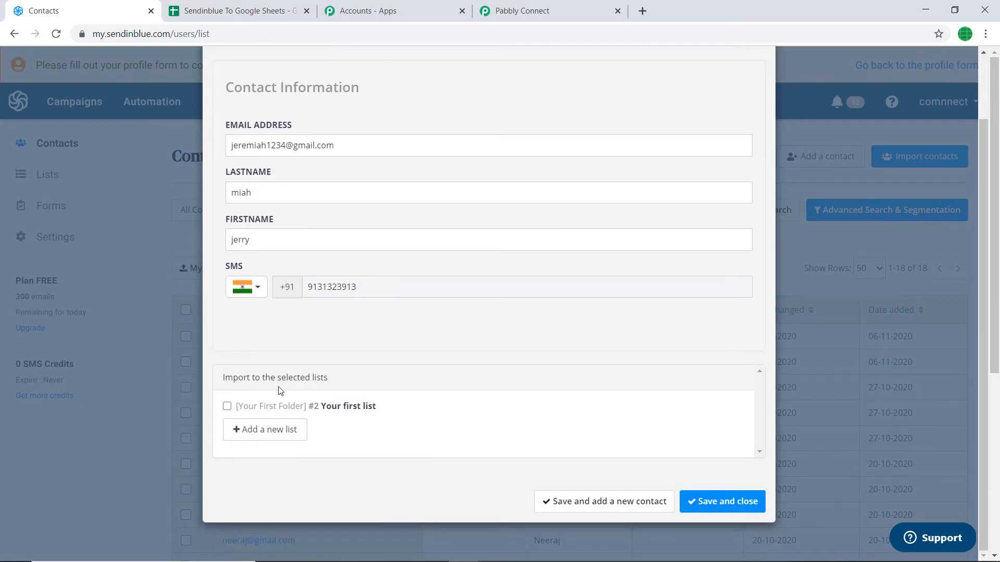
left_click(226, 407)
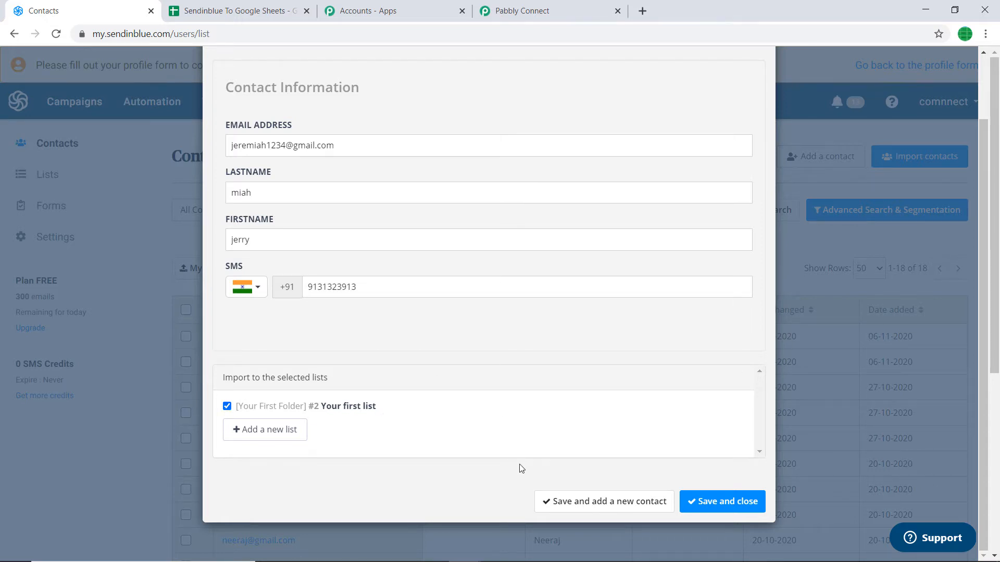
left_click(724, 502)
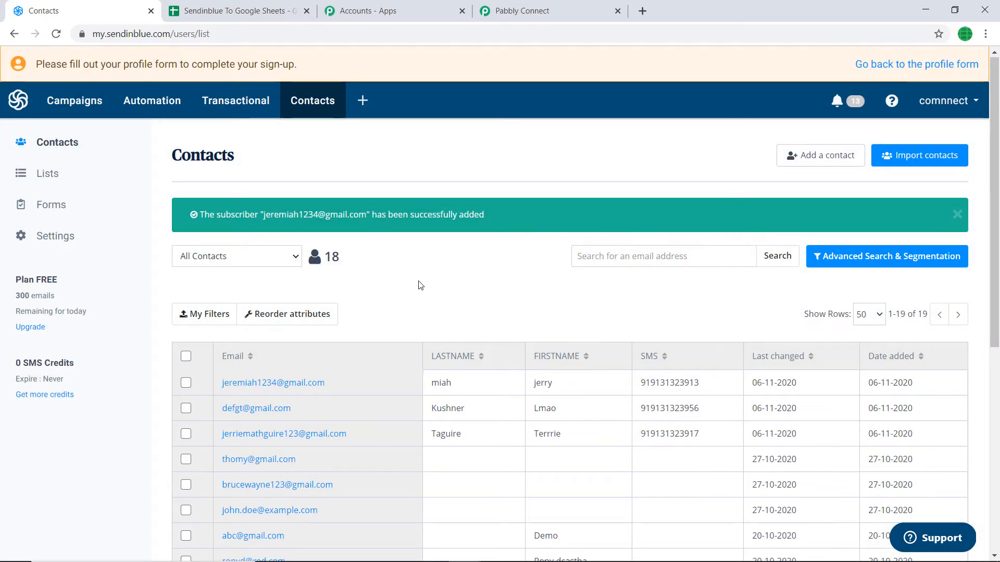
scroll(417, 283, "down", 1)
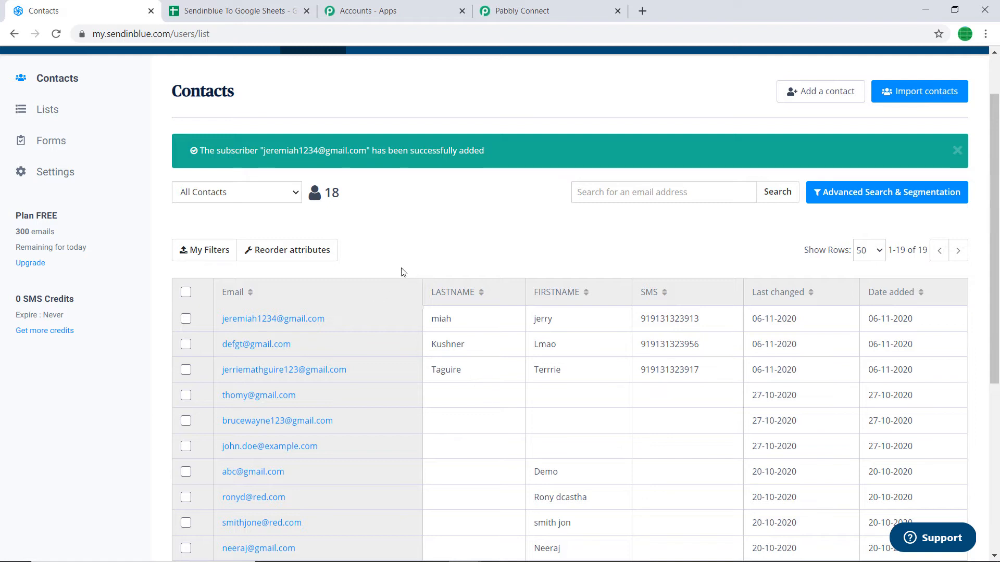
Check the captured webhook data in Pabbly: event list_addition, list_id 2, plus e-mail and date.
left_click(535, 4)
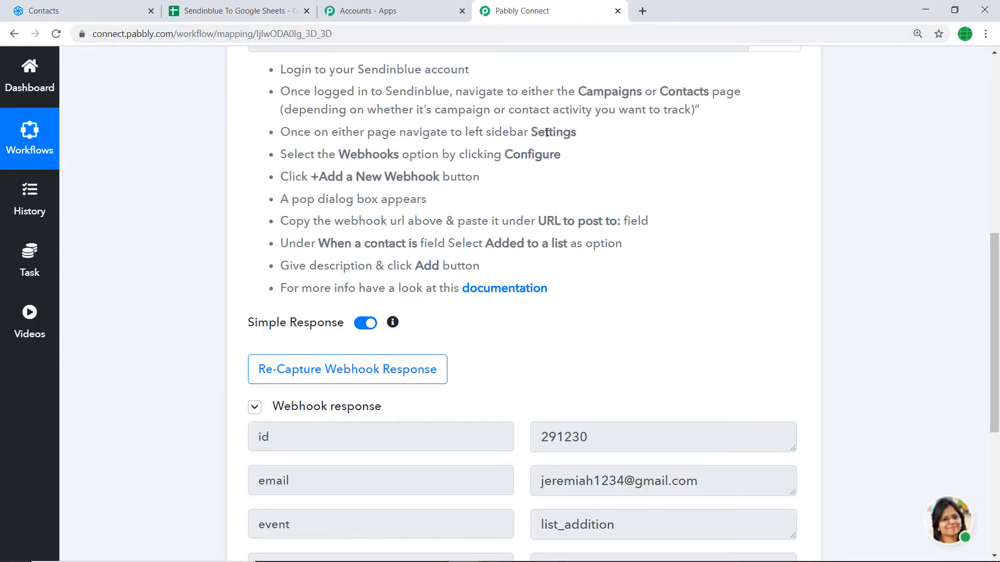
scroll(582, 192, "down", 5)
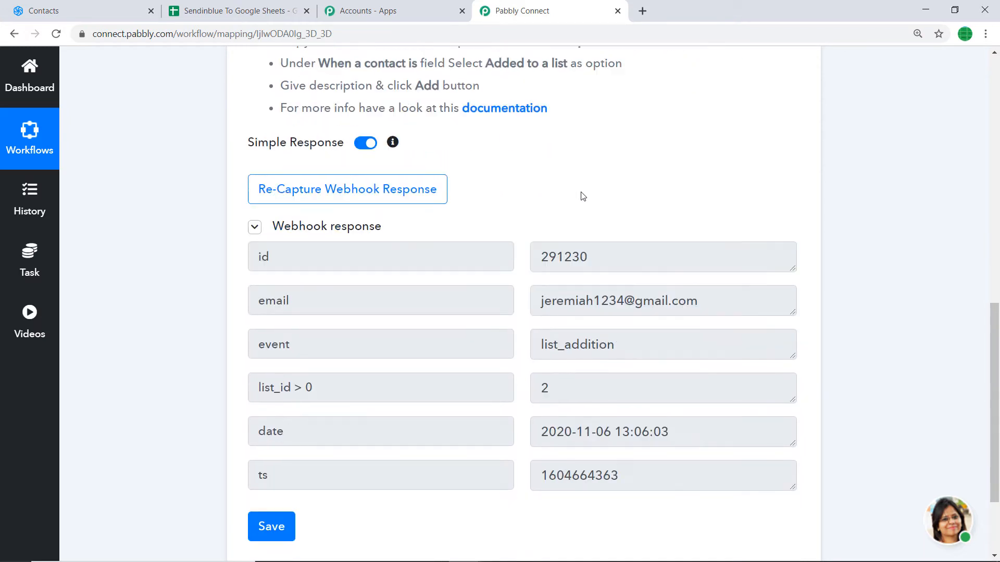
scroll(582, 204, "down", 1)
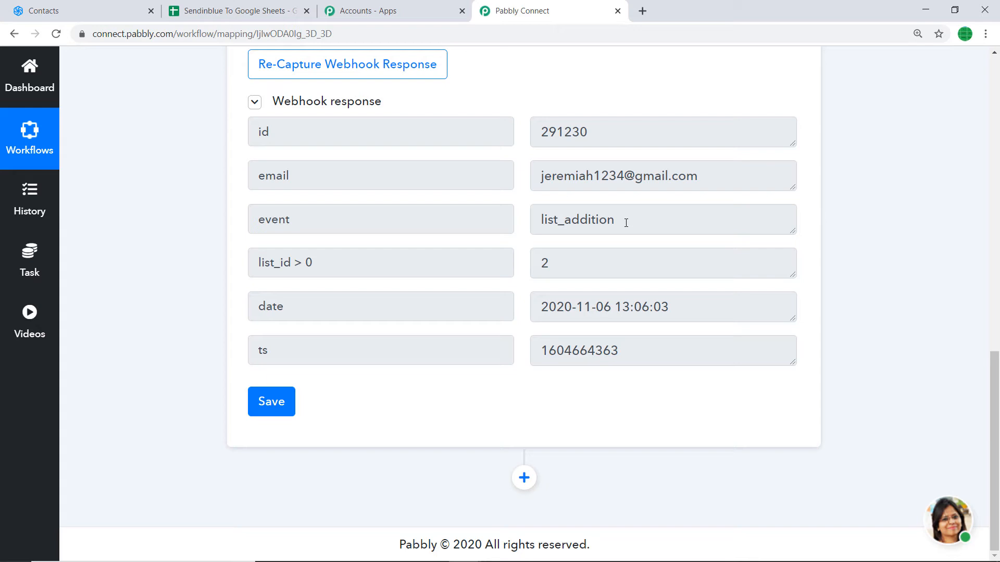
Add an action step after the trigger using the Google Sheets app.
left_click(524, 478)
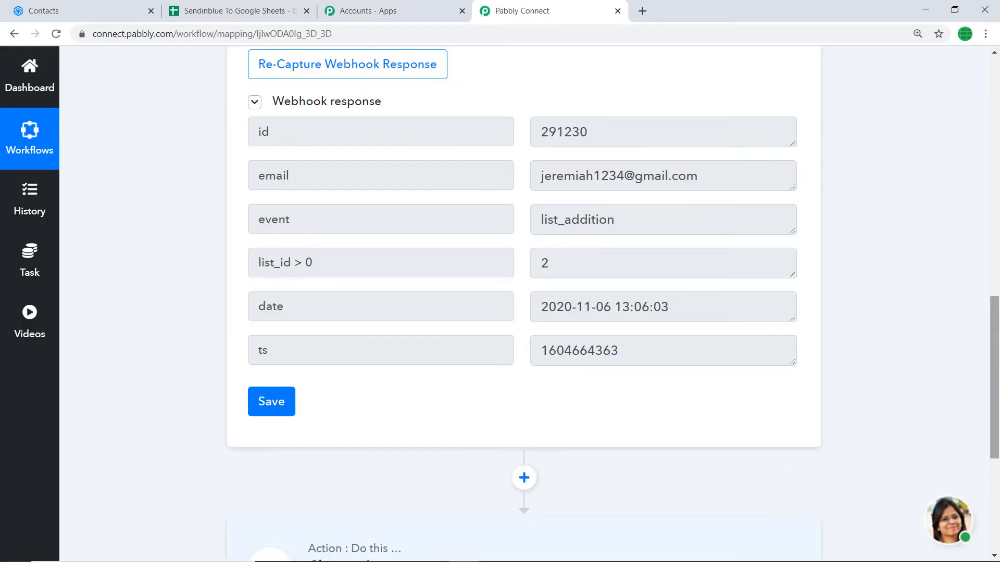
scroll(992, 395, "down", 5)
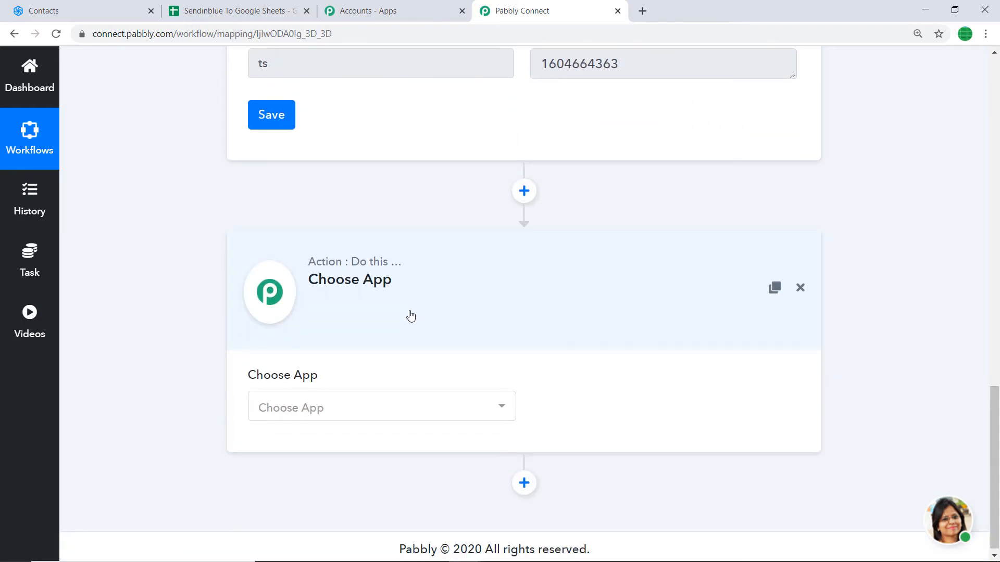
left_click(370, 407)
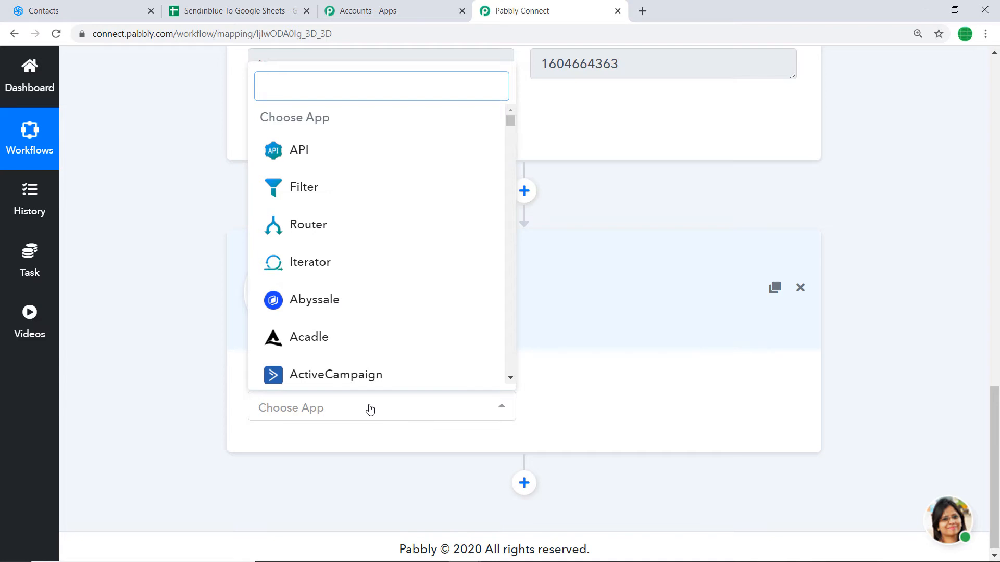
type("google")
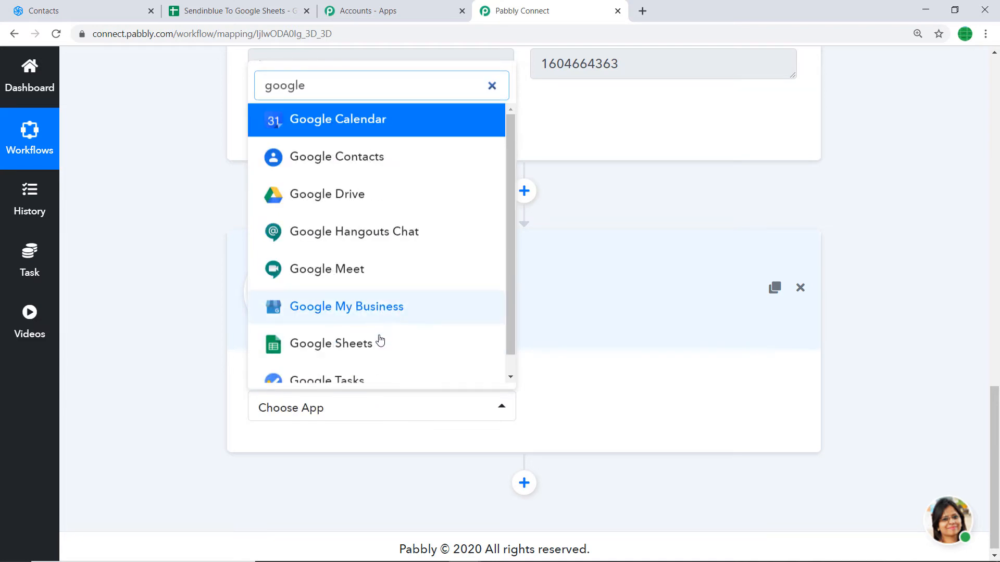
left_click(379, 343)
Set the Google Sheets action method to Add New Row.
left_click(611, 410)
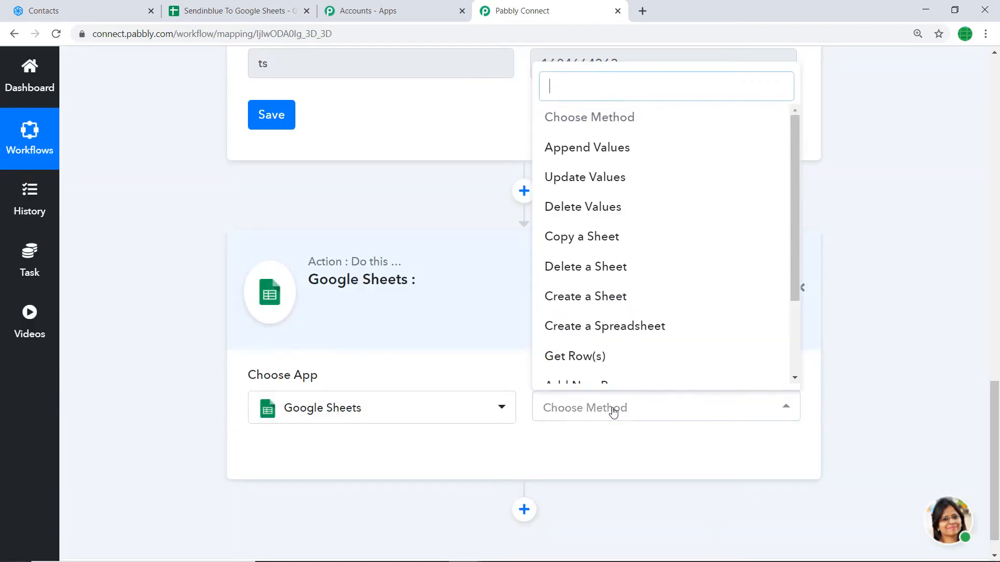
scroll(585, 266, "down", 2)
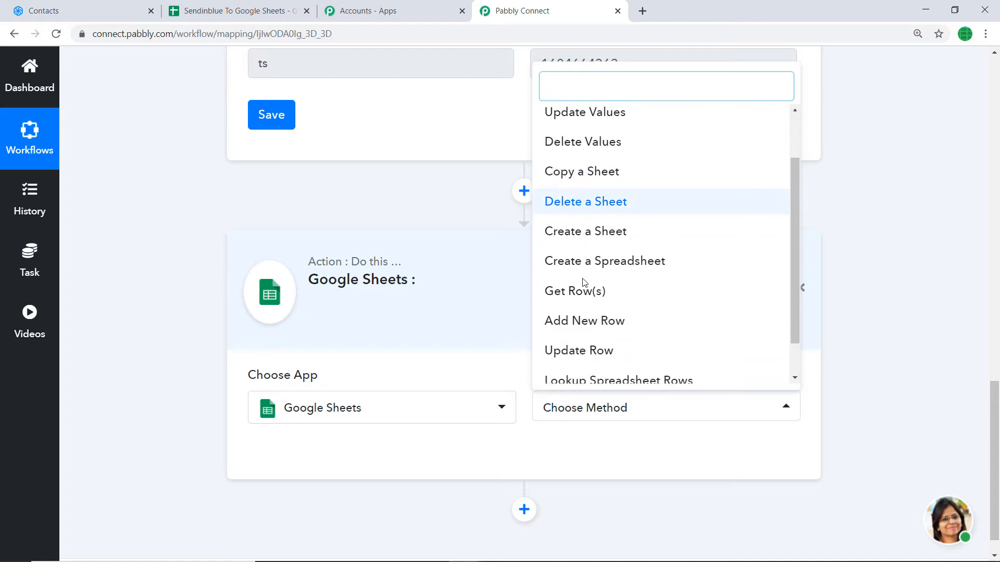
left_click(602, 319)
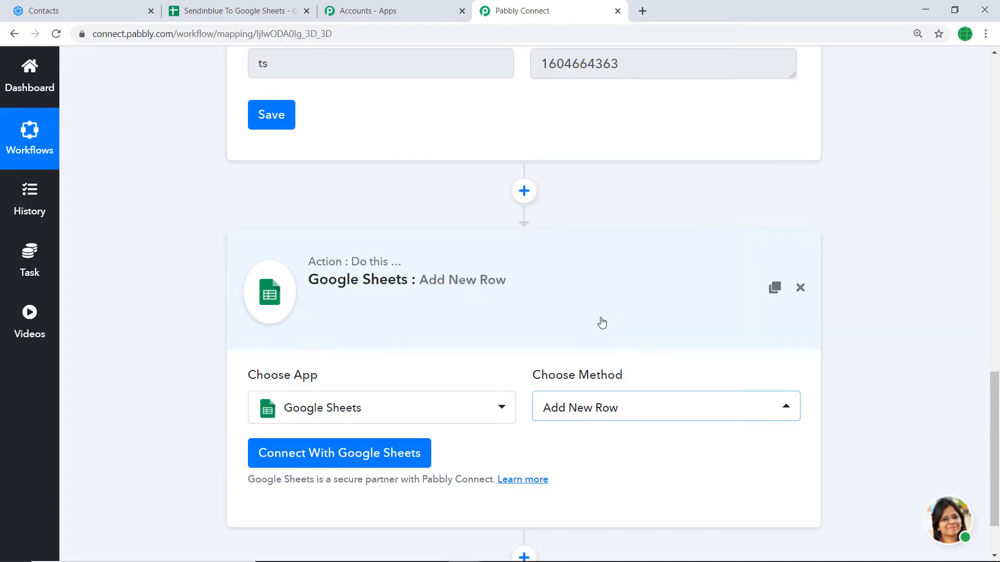
left_click(602, 409)
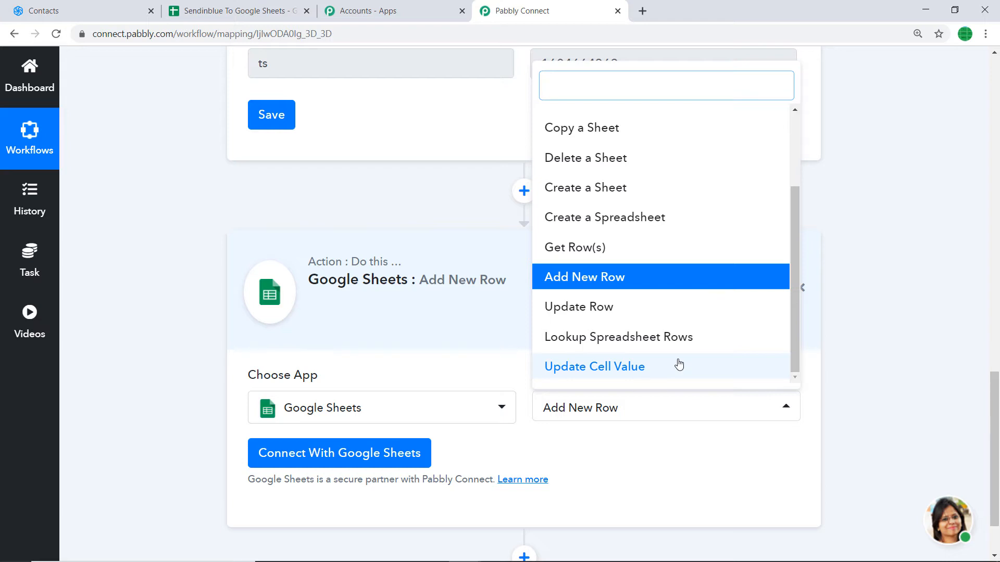
left_click(604, 277)
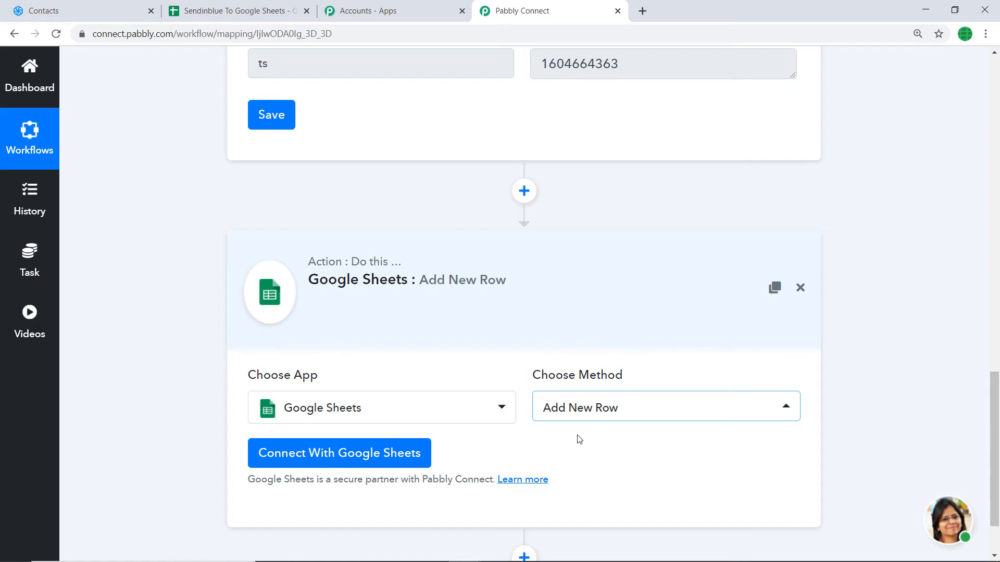
Commit the Date Created header in cell D1, then go back to Pabbly.
left_click(214, 9)
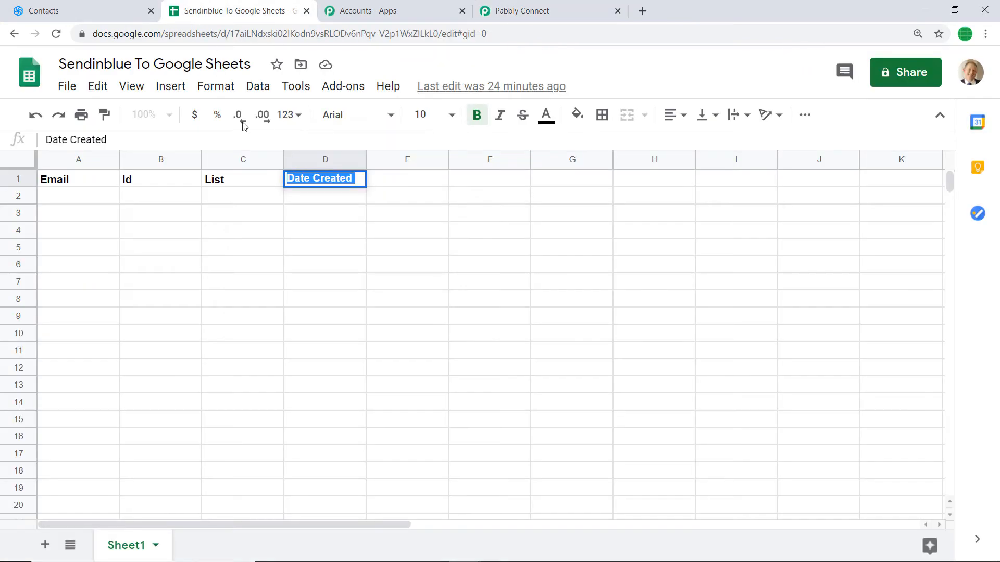
left_click(426, 235)
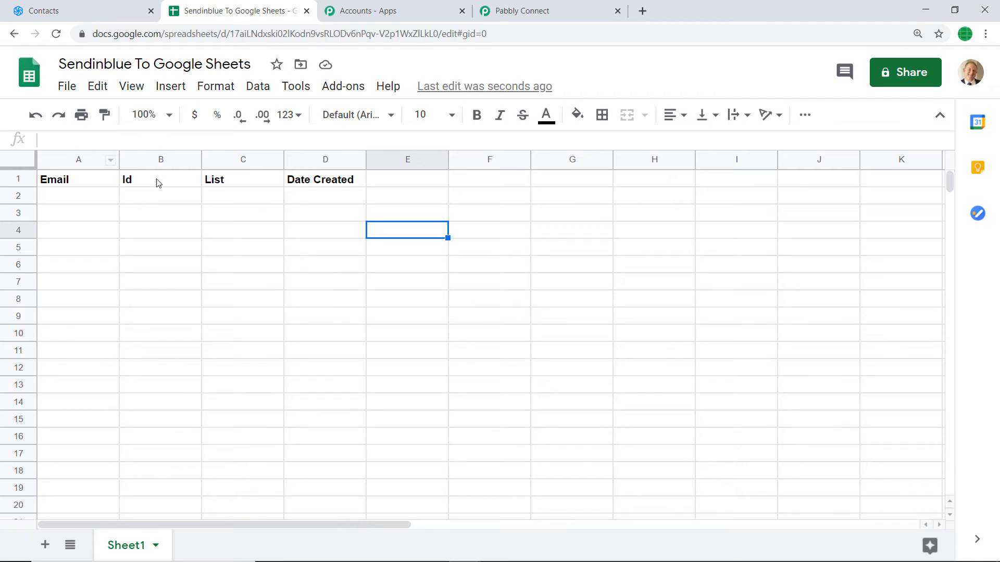
left_click(523, 7)
scroll(516, 339, "down", 2)
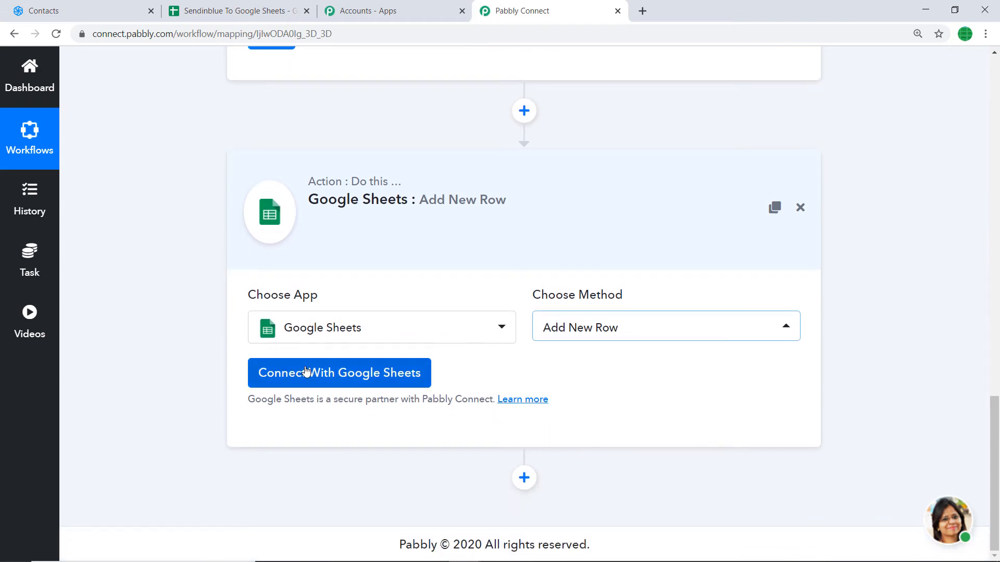
Connect a Google account to the Google Sheets step, allow Sheets access, and confirm the success message.
left_click(293, 374)
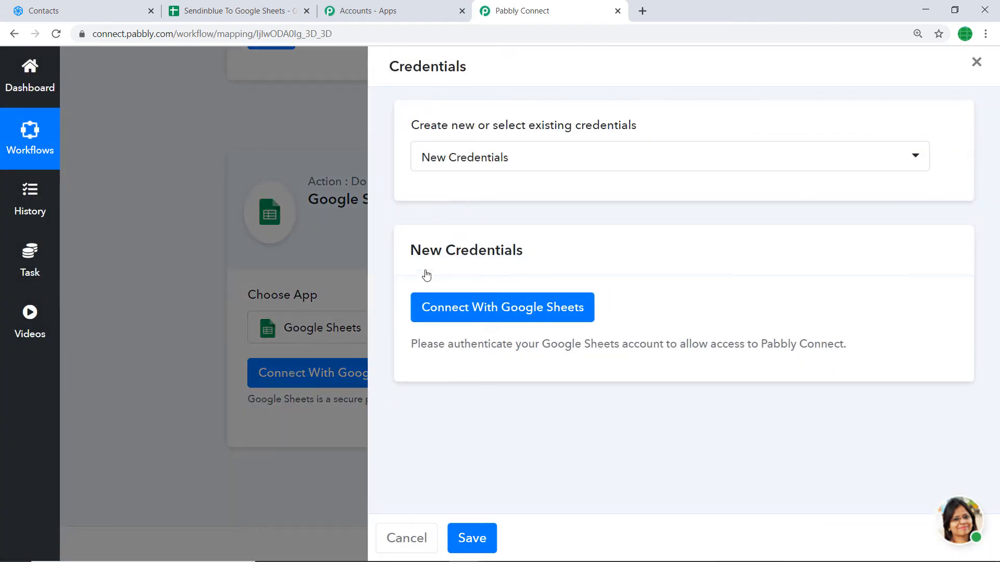
left_click(491, 310)
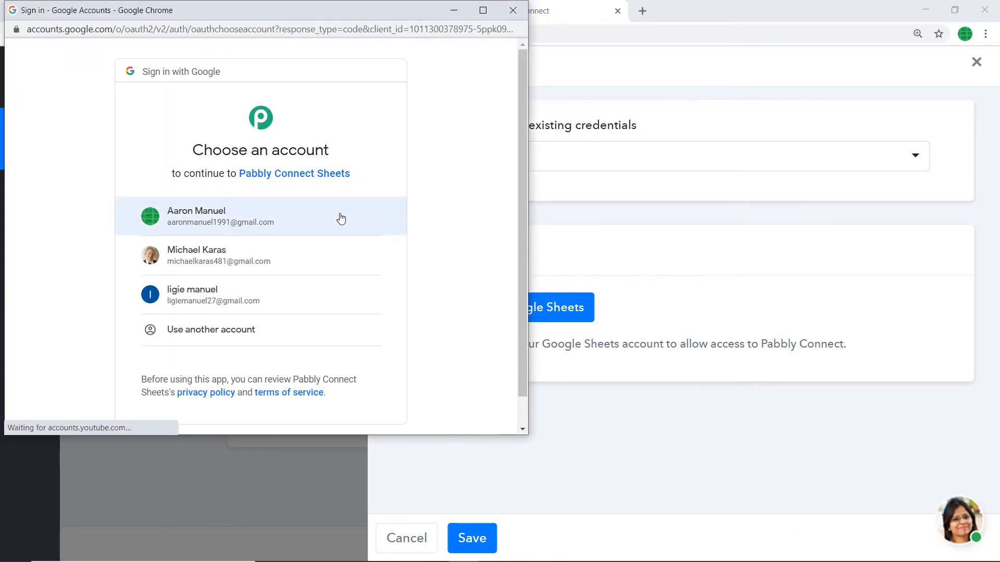
scroll(390, 182, "down", 1)
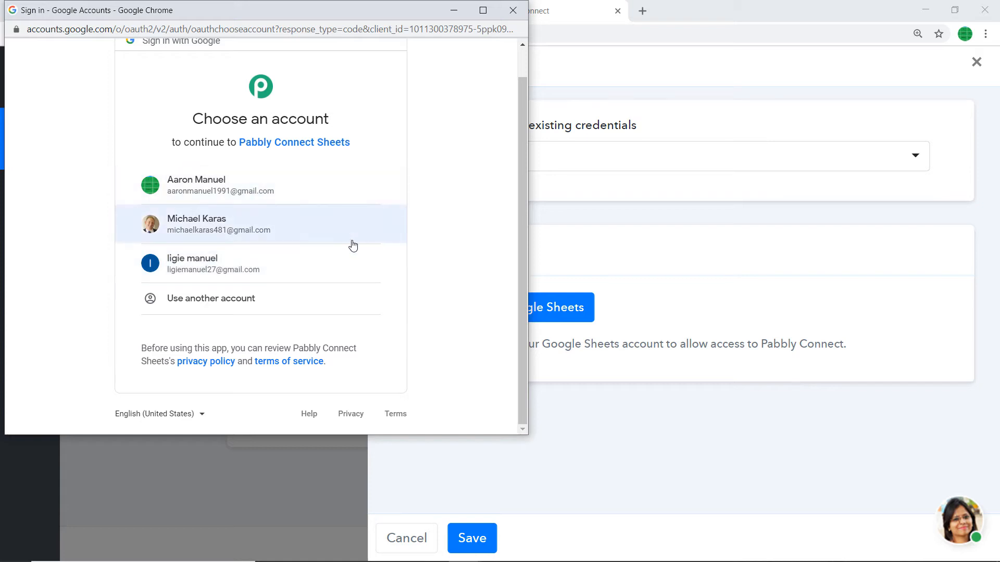
left_click_drag(309, 13, 551, 79)
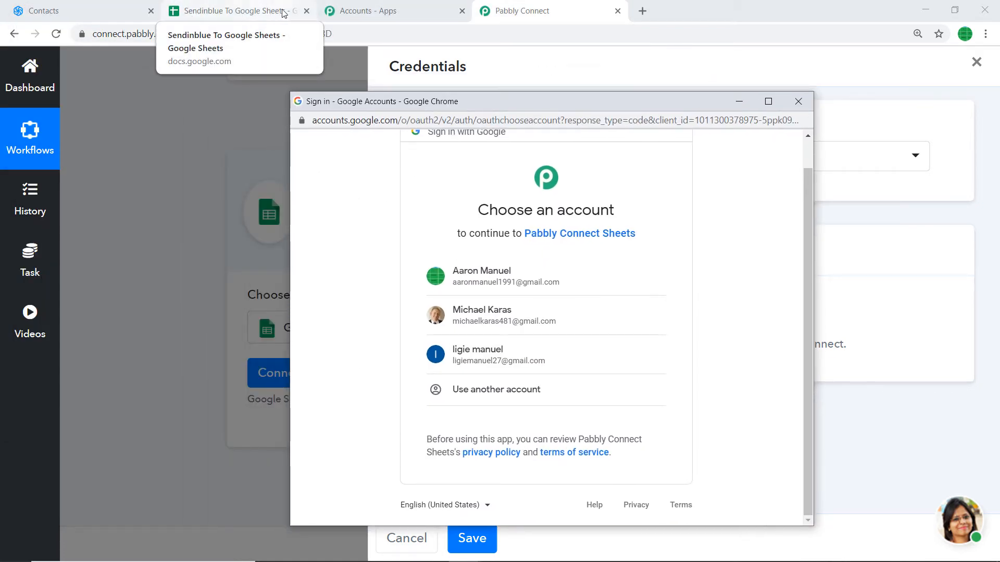
left_click(464, 320)
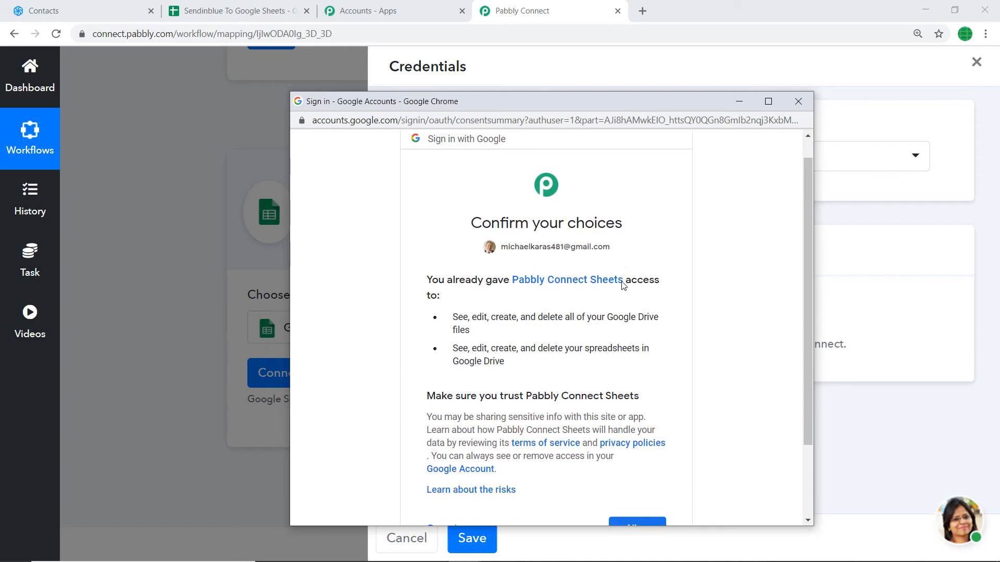
scroll(624, 286, "down", 1)
scroll(622, 281, "up", 1)
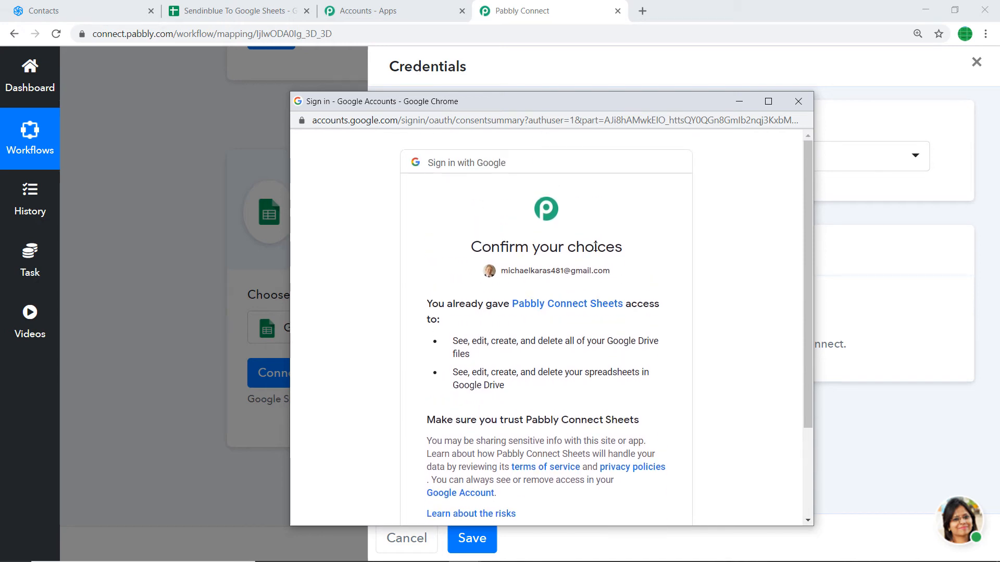
scroll(595, 270, "down", 2)
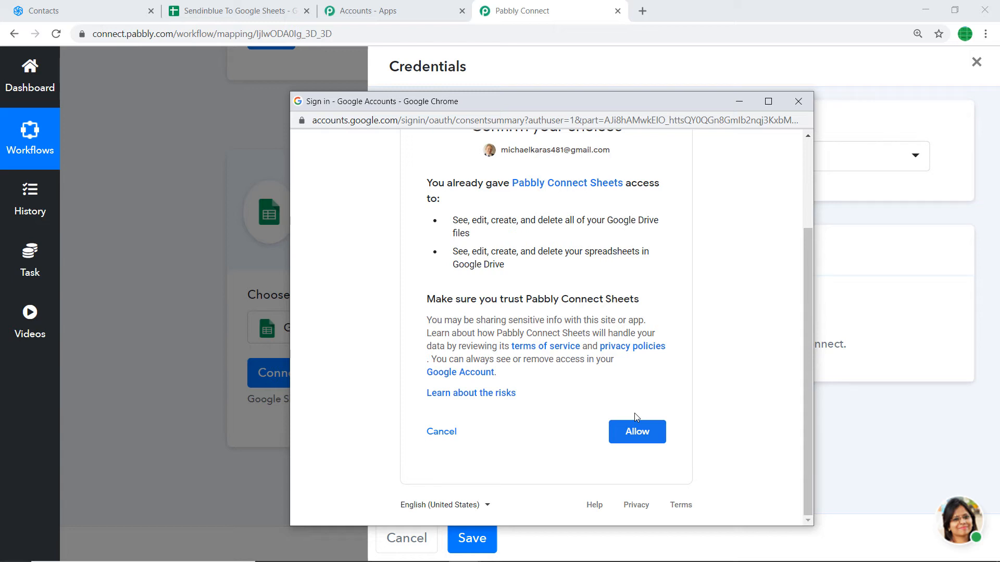
left_click(640, 430)
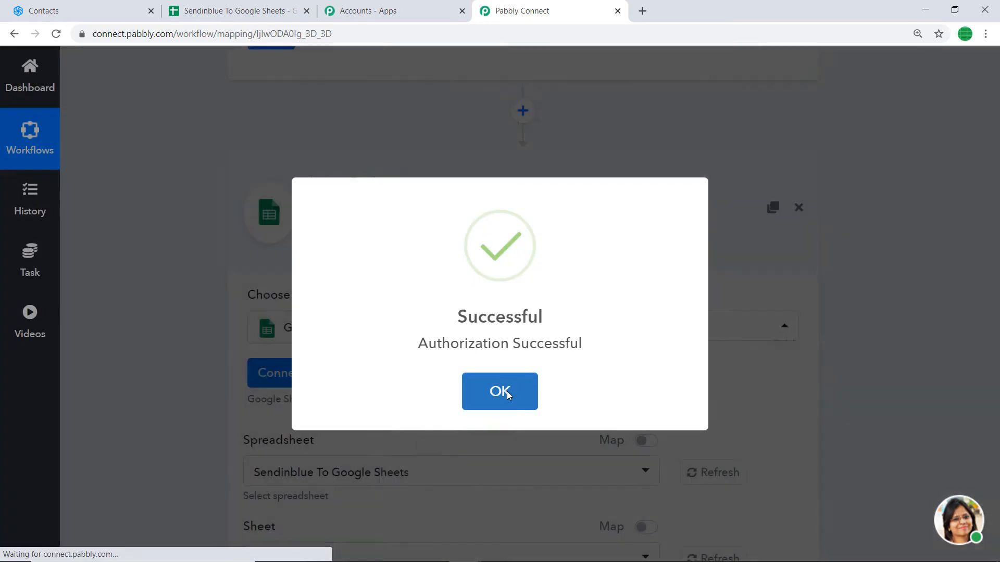
left_click(506, 395)
scroll(638, 340, "down", 1)
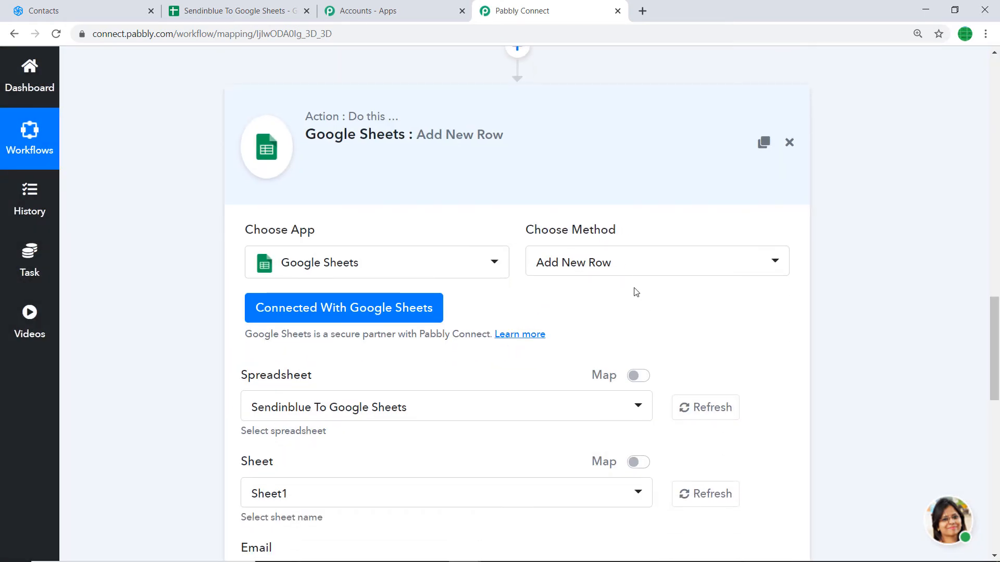
scroll(633, 287, "down", 2)
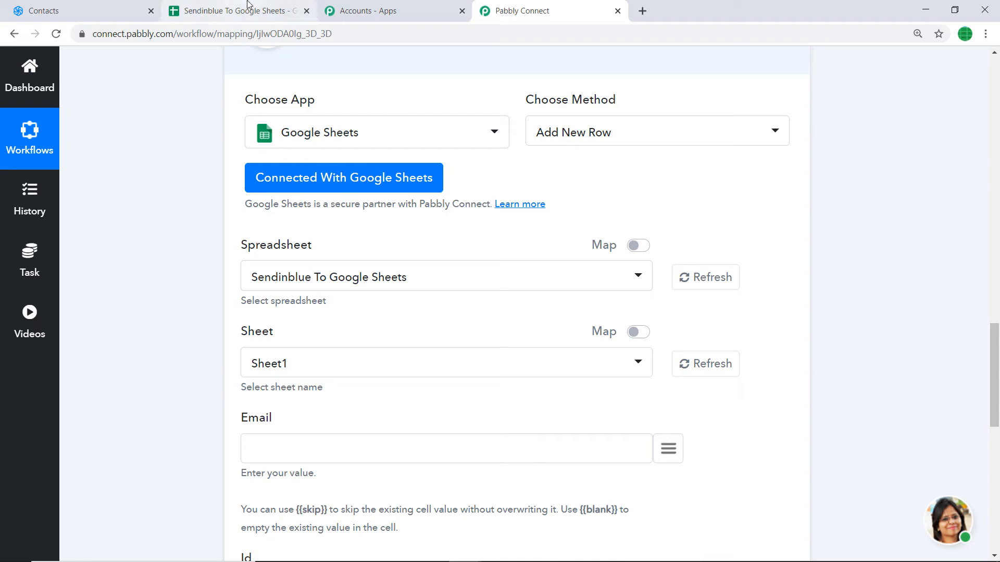
left_click(493, 277)
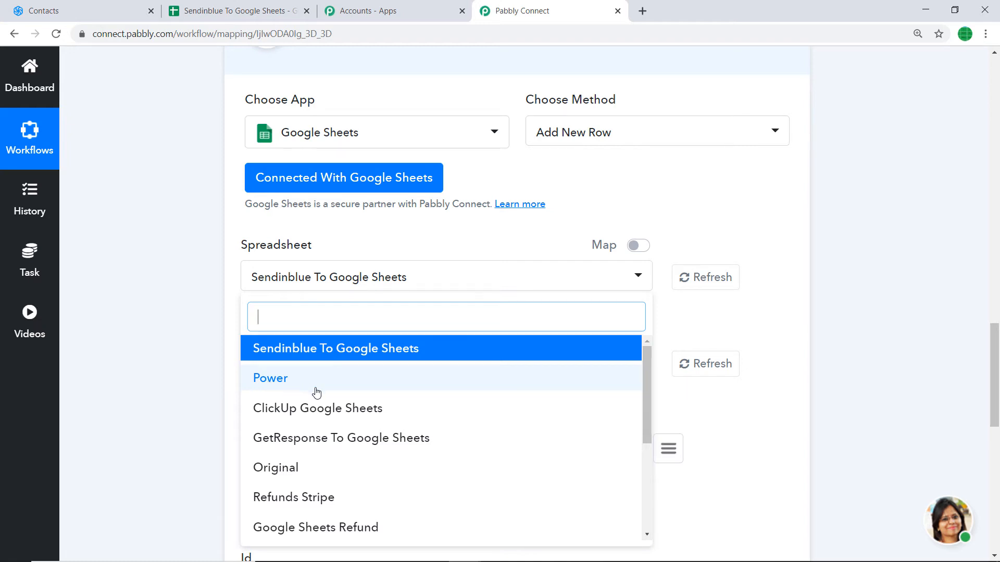
left_click(366, 348)
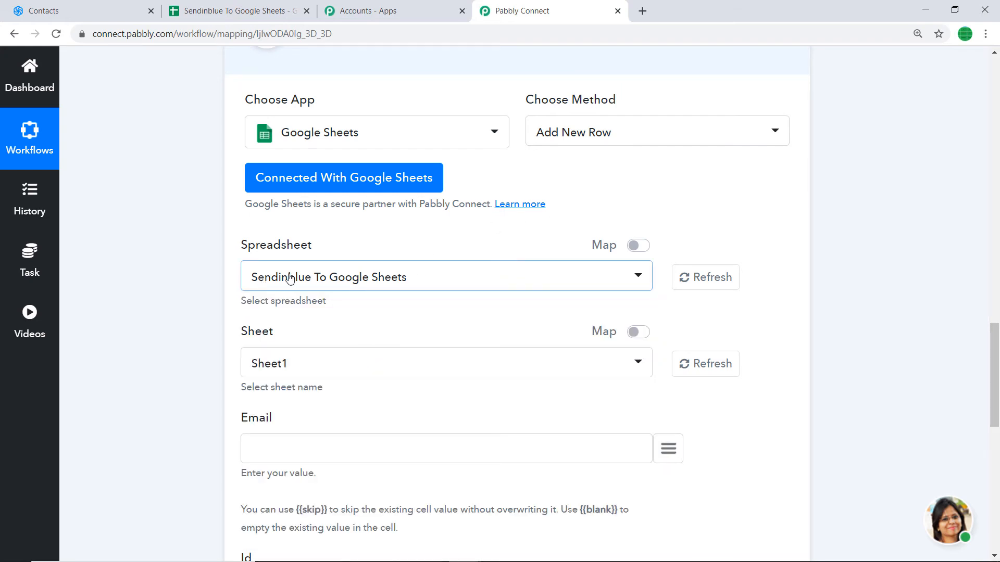
scroll(292, 276, "down", 4)
scroll(286, 283, "up", 1)
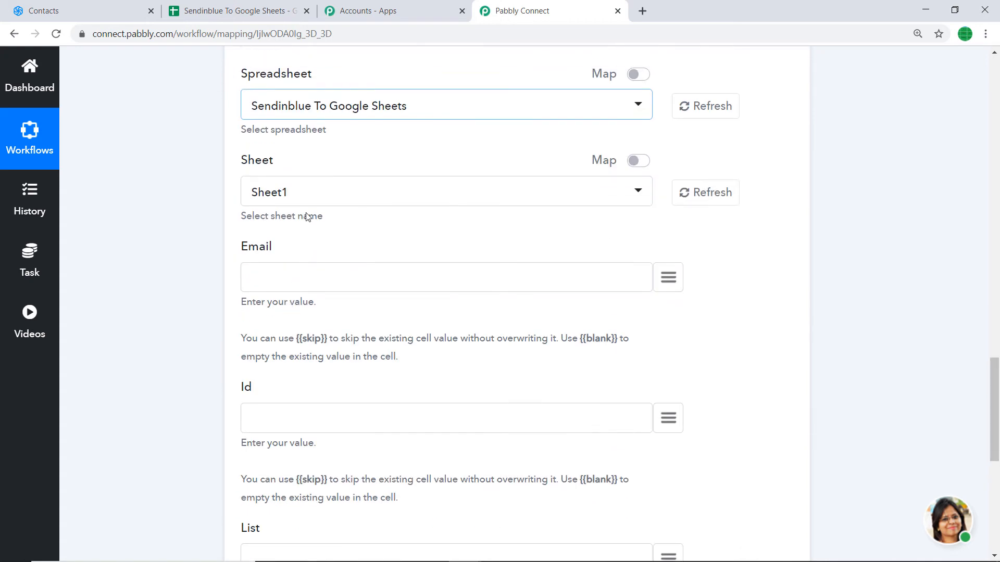
left_click(252, 11)
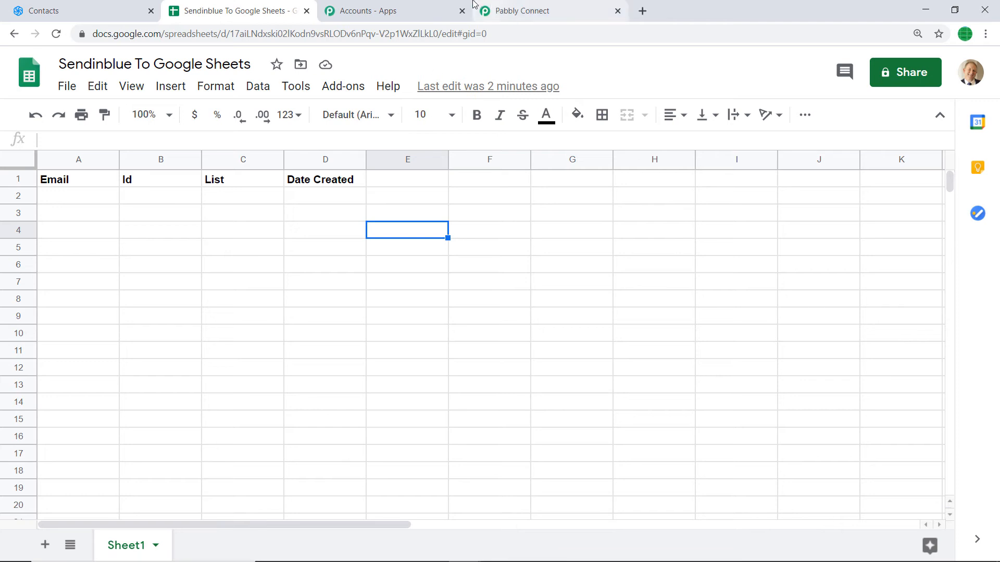
left_click(522, 11)
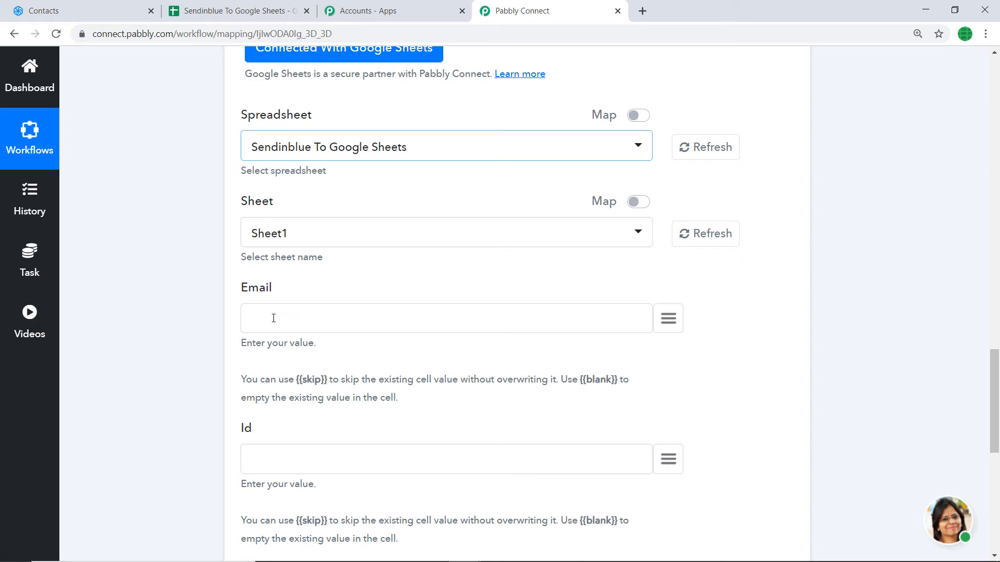
Map the trigger's email into Email and contact id 291230 into Id.
left_click(671, 320)
type("ema")
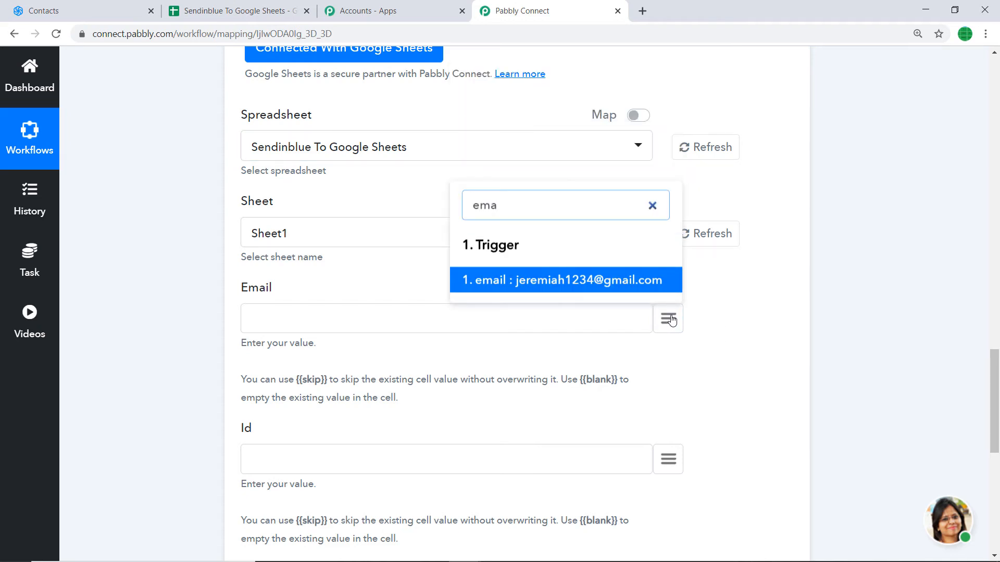
left_click(571, 281)
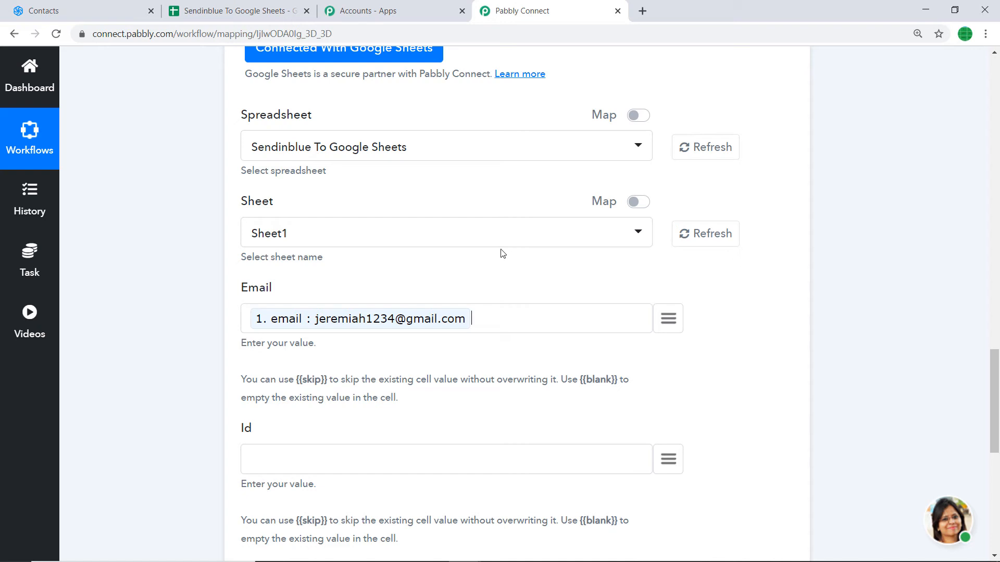
scroll(495, 274, "down", 1)
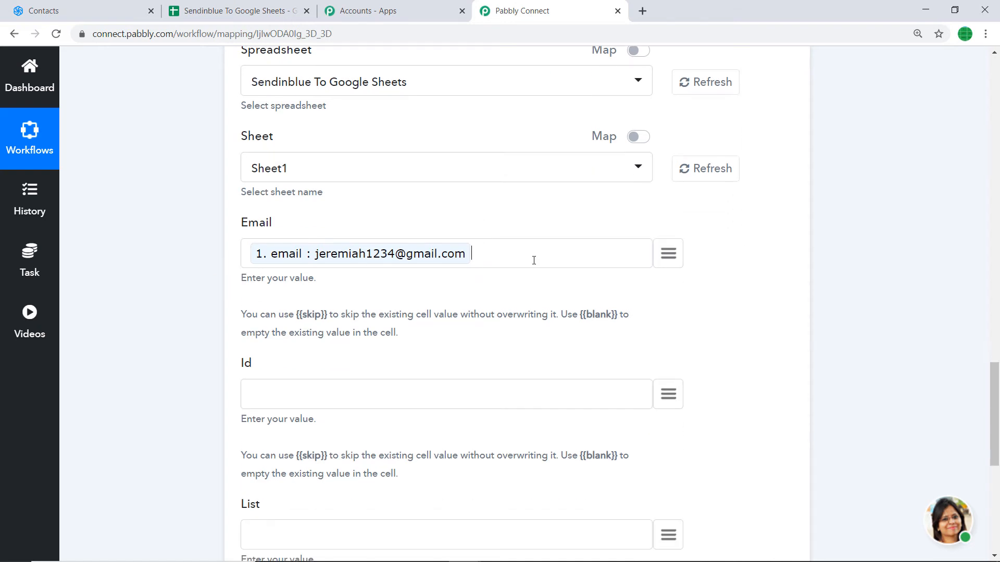
scroll(515, 276, "down", 2)
left_click(670, 266)
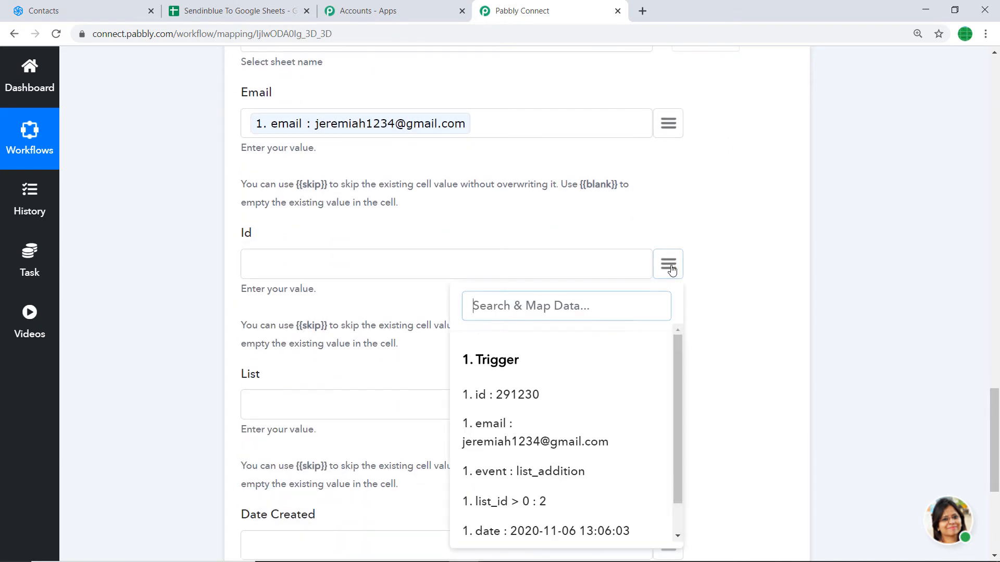
left_click(504, 395)
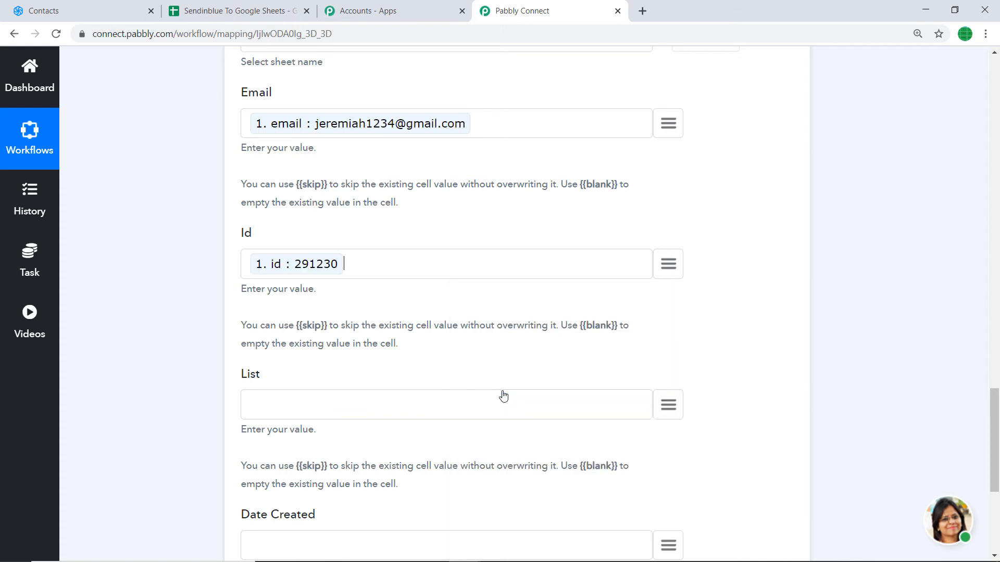
scroll(523, 343, "down", 2)
Map the list_addition event into List and the trigger date into Date Created.
left_click(668, 275)
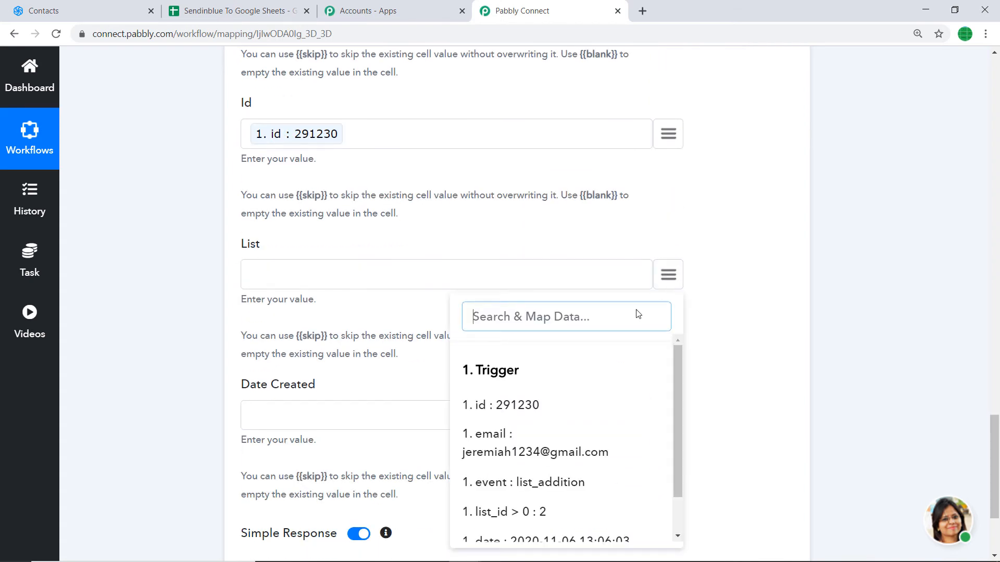
scroll(525, 448, "down", 1)
scroll(565, 437, "down", 1)
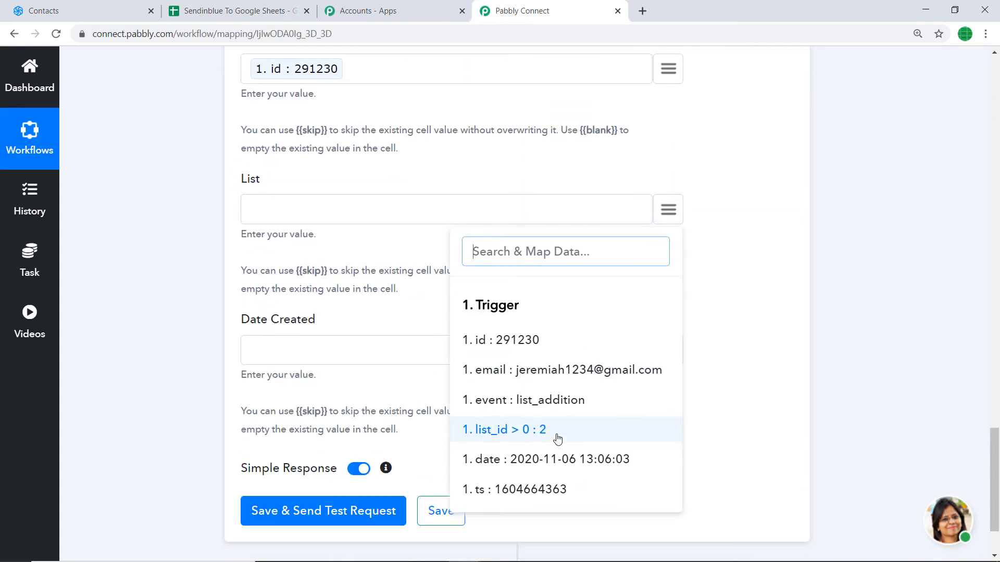
left_click(564, 410)
scroll(350, 288, "down", 2)
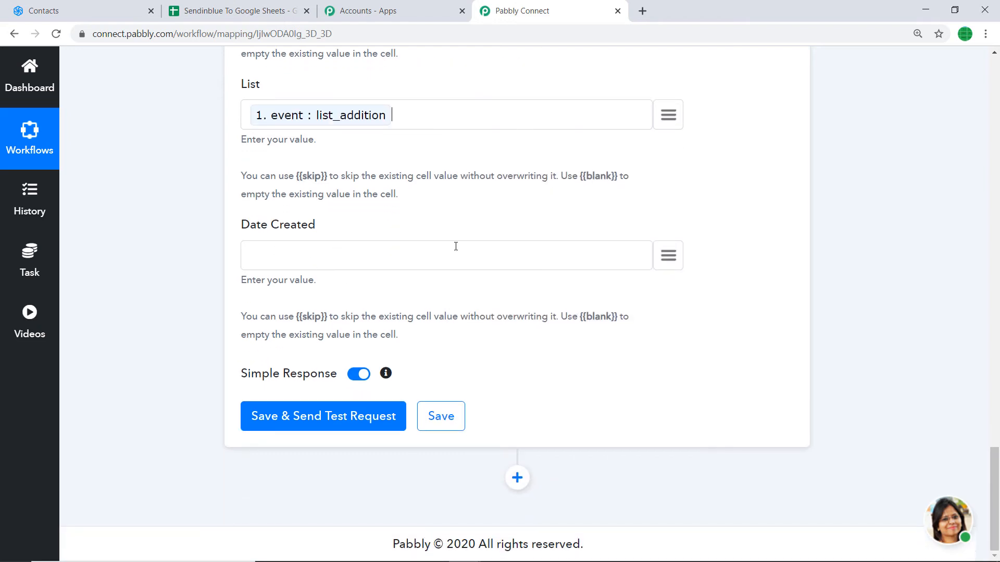
left_click(668, 256)
scroll(593, 374, "down", 1)
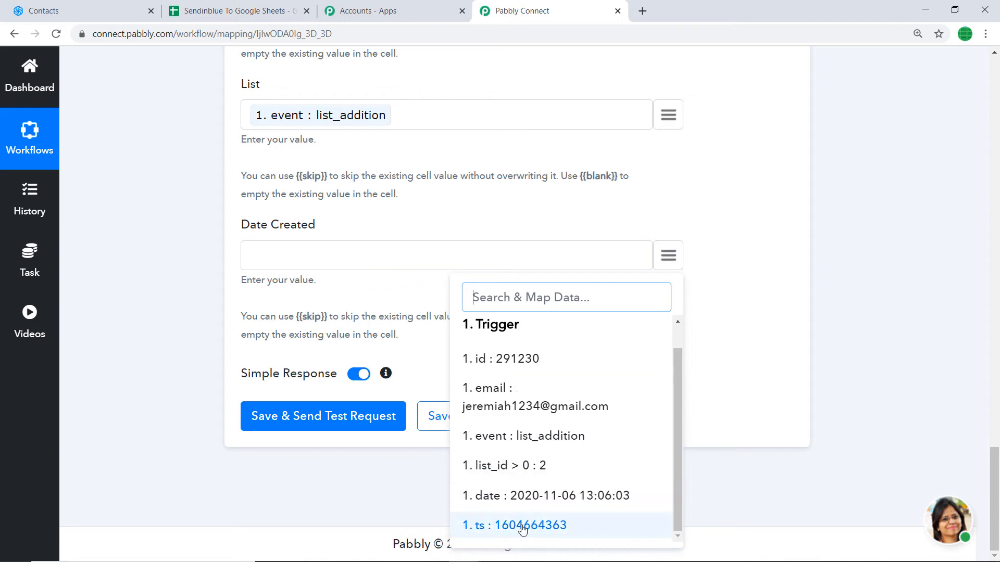
left_click(578, 495)
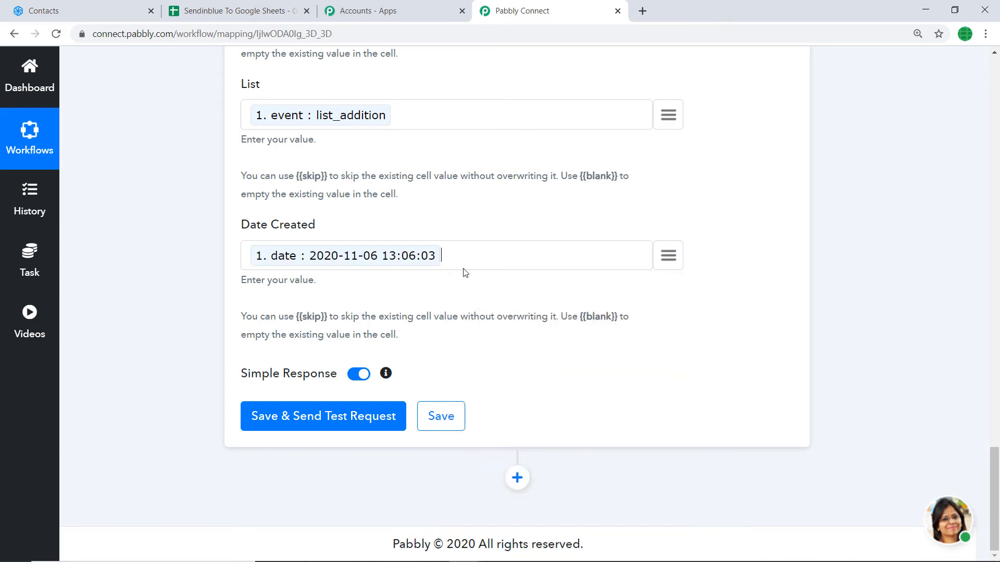
scroll(464, 273, "up", 2)
scroll(442, 375, "up", 3)
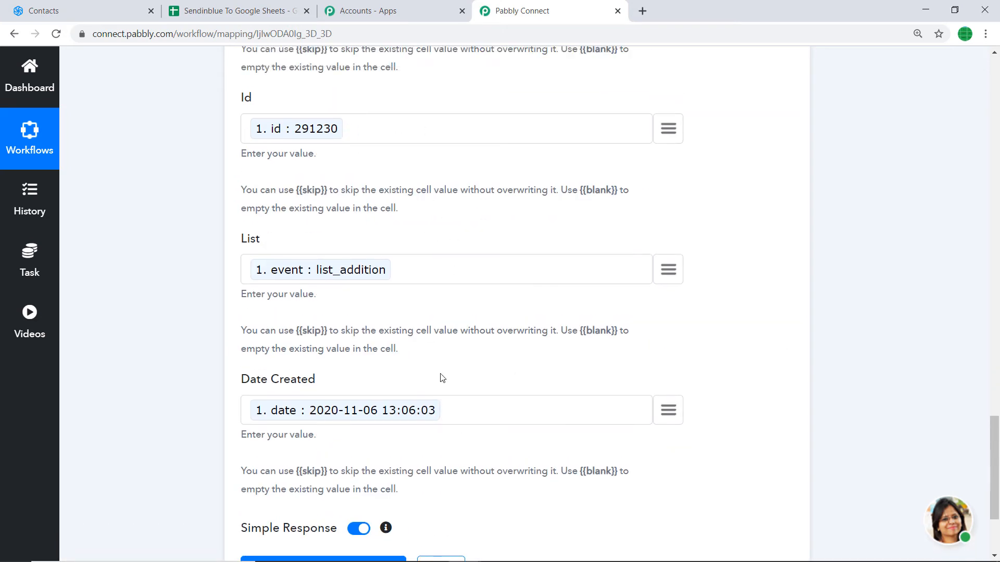
Compare the field mapping against the spreadsheet's column headers.
left_click(235, 6)
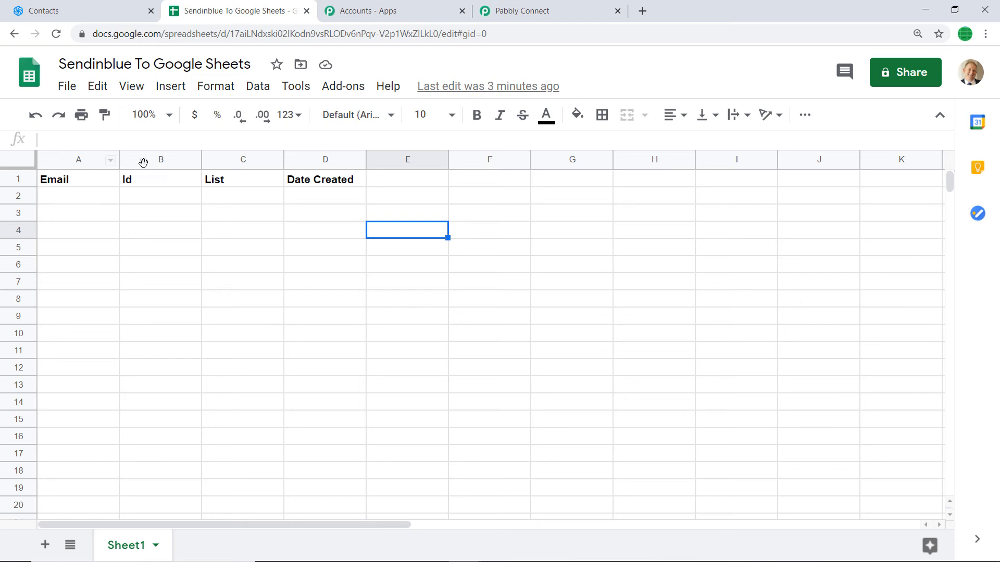
left_click(526, 9)
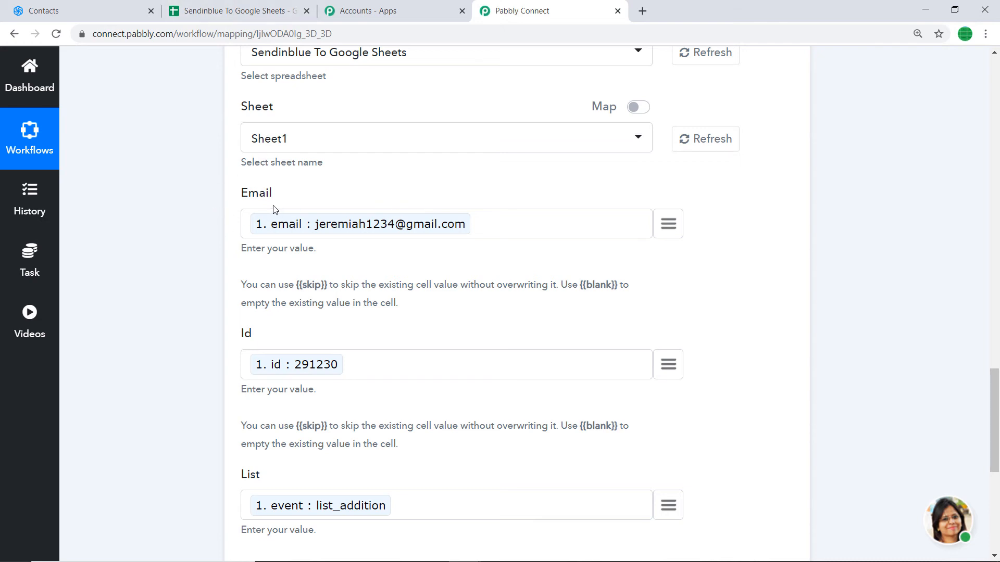
left_click(234, 15)
left_click(526, 10)
left_click(281, 10)
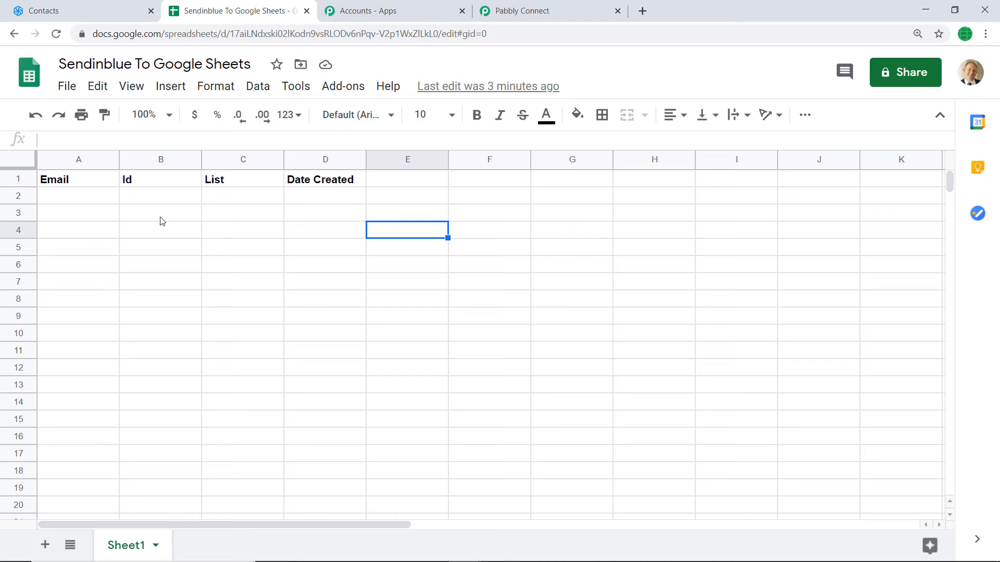
left_click(497, 5)
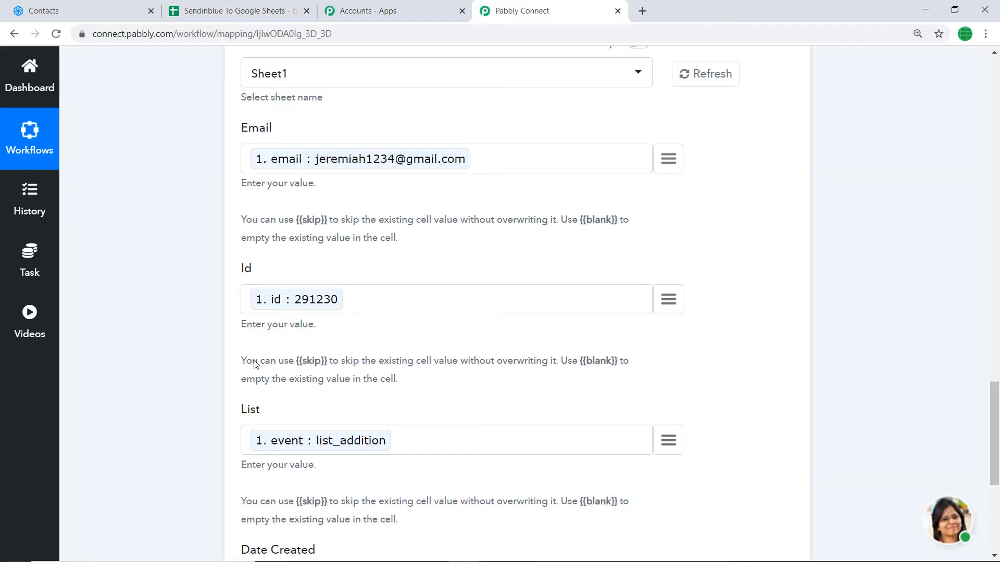
left_click(281, 9)
left_click(520, 11)
scroll(375, 310, "down", 2)
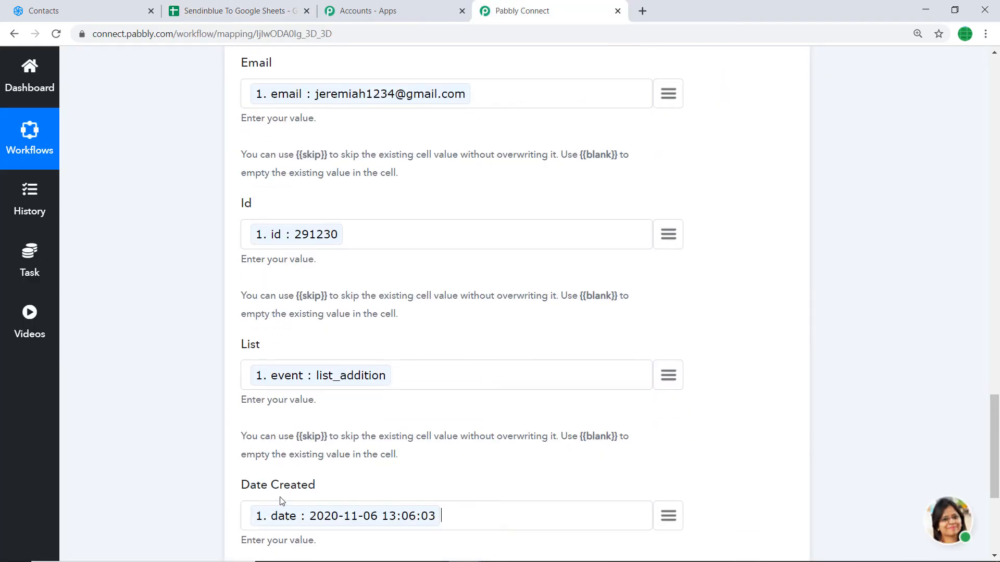
left_click(244, 11)
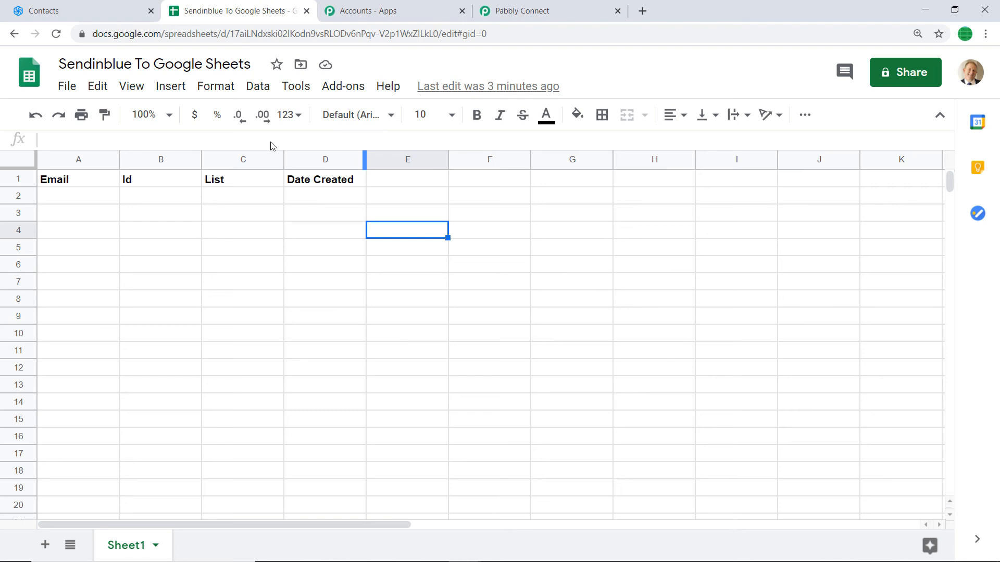
left_click(508, 9)
scroll(278, 170, "up", 2)
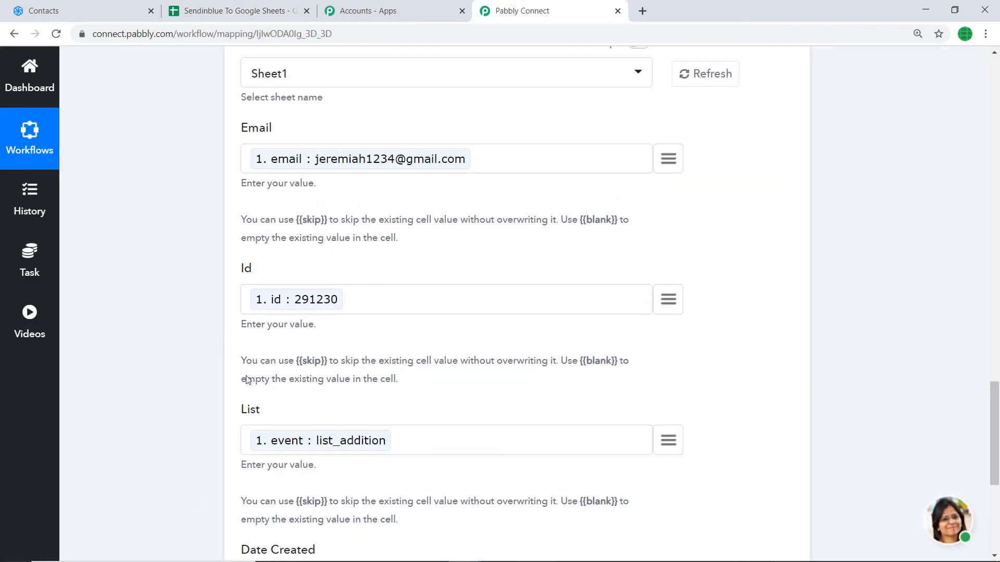
scroll(249, 380, "down", 4)
scroll(229, 309, "down", 1)
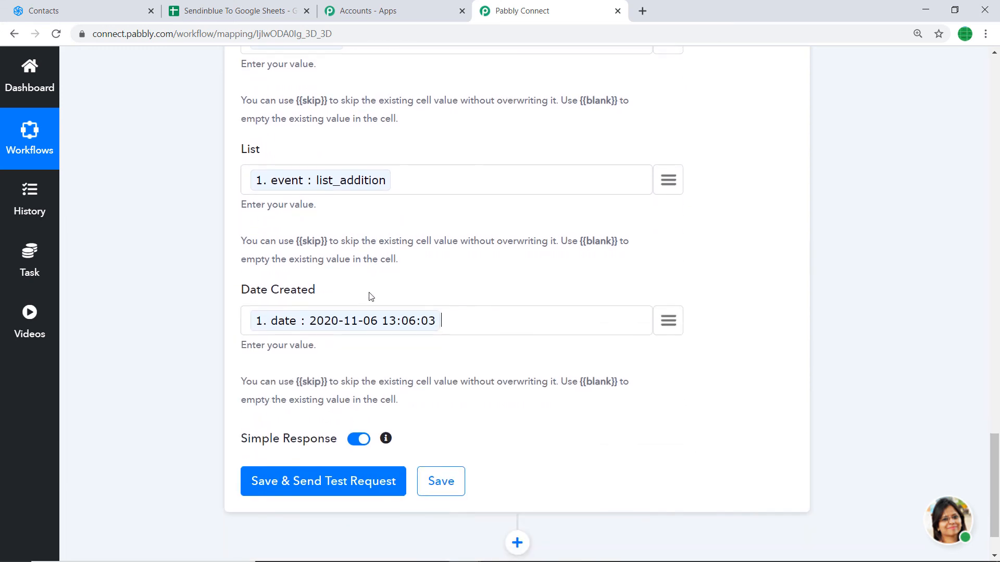
Save the step with a test request, review the response, and switch to the spreadsheet.
left_click(310, 481)
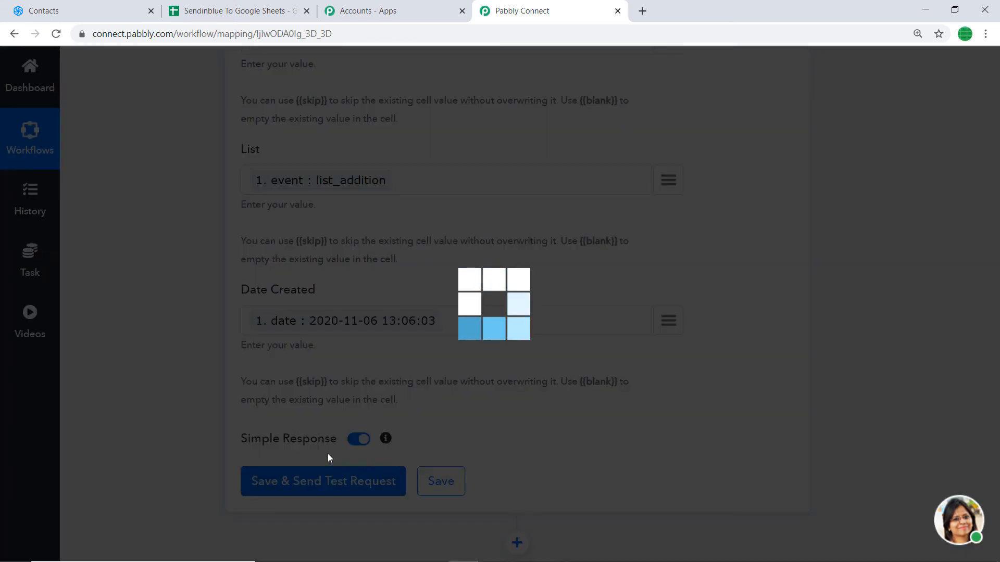
scroll(438, 365, "down", 3)
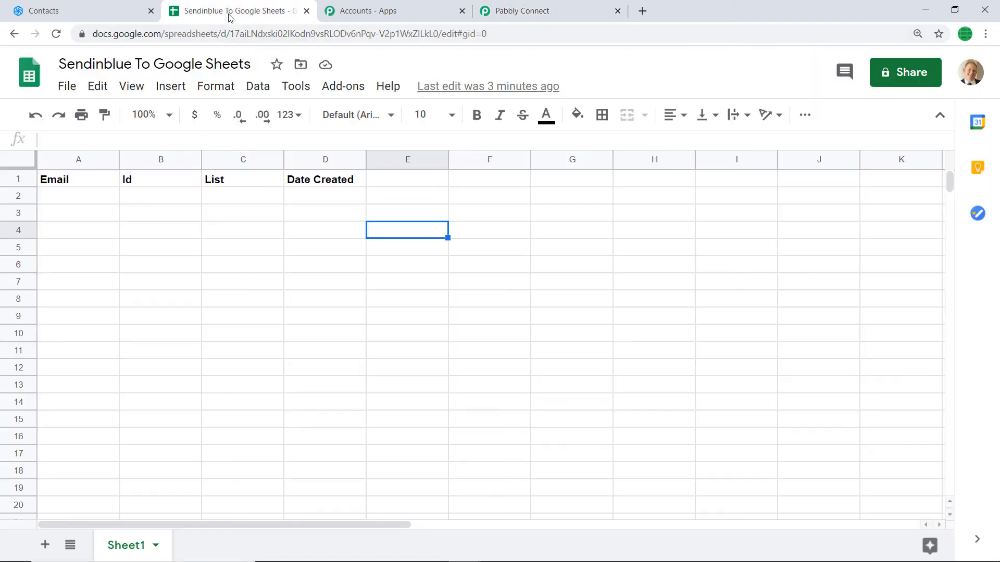
left_click(230, 12)
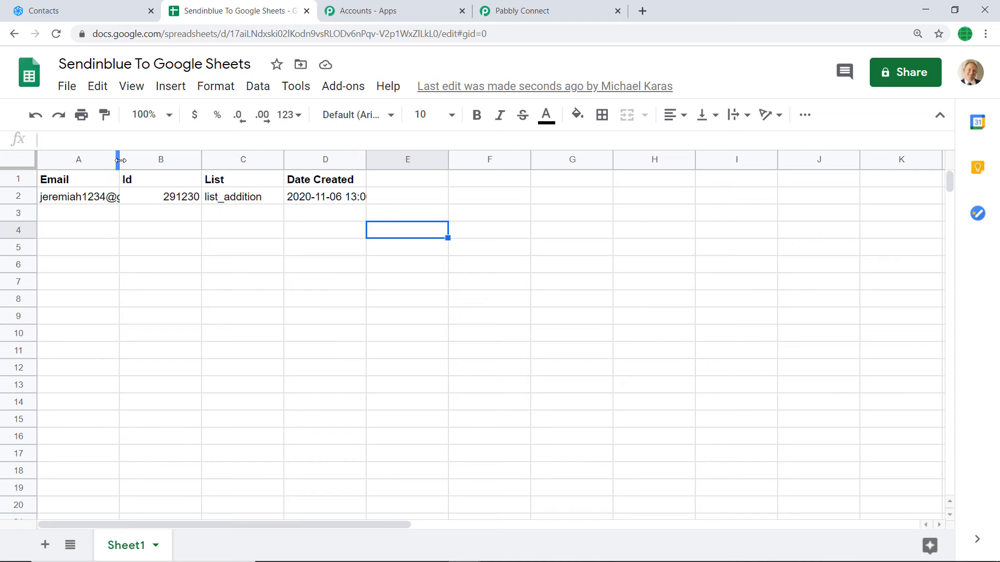
left_click_drag(120, 161, 239, 160)
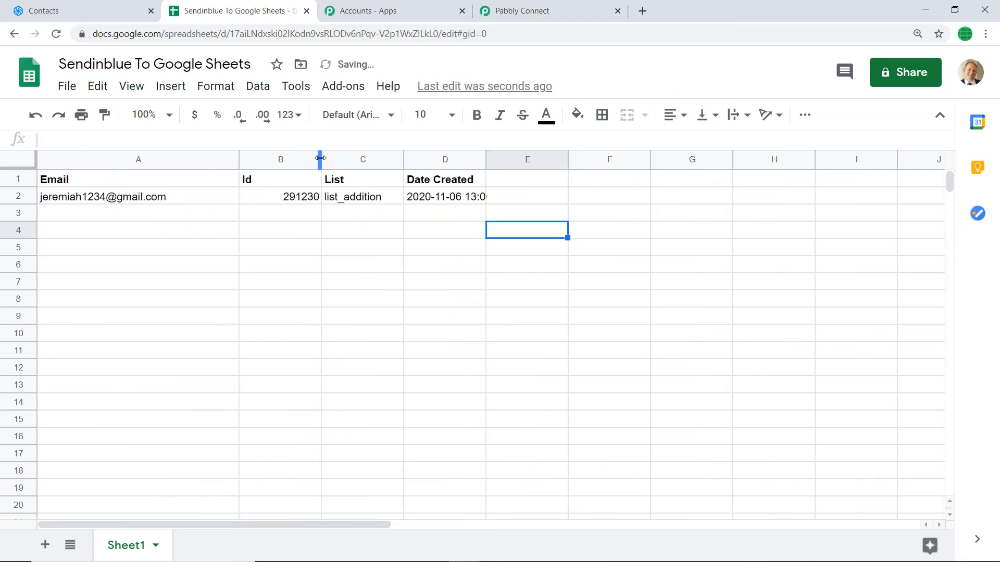
left_click_drag(320, 158, 376, 158)
left_click_drag(458, 158, 494, 158)
left_click_drag(576, 162, 652, 163)
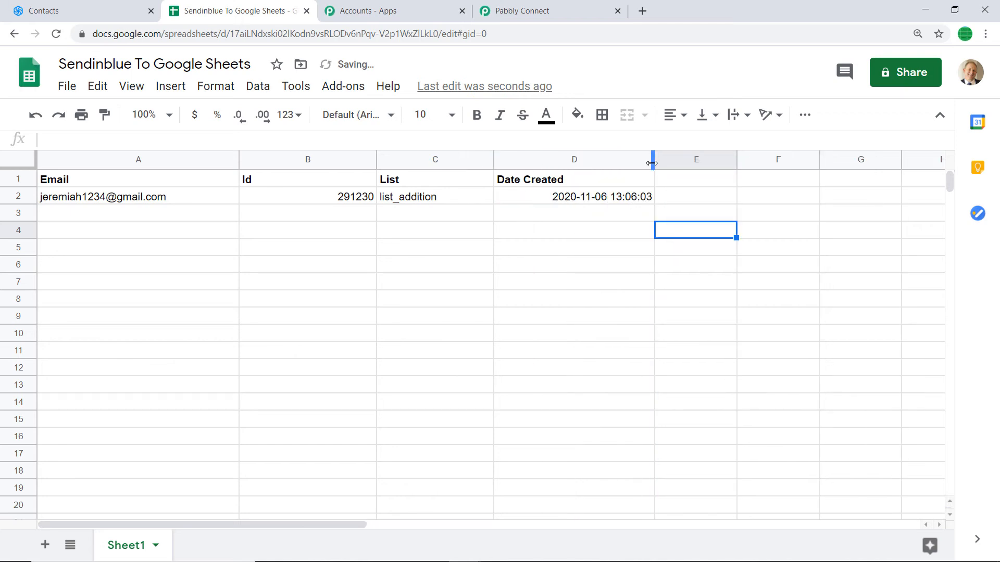
left_click(111, 281)
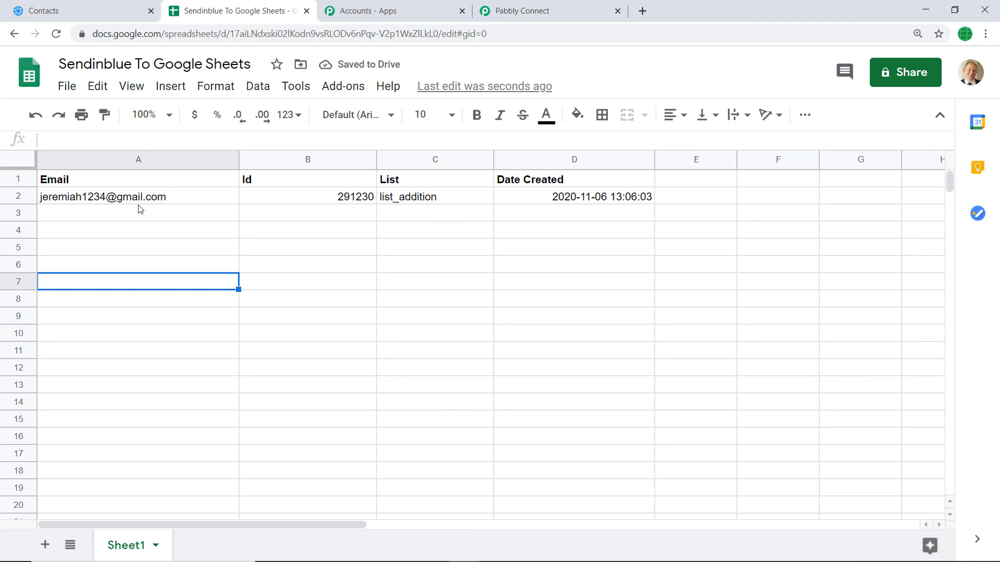
Glance at the Sendinblue contacts list, then return to the spreadsheet.
left_click(95, 2)
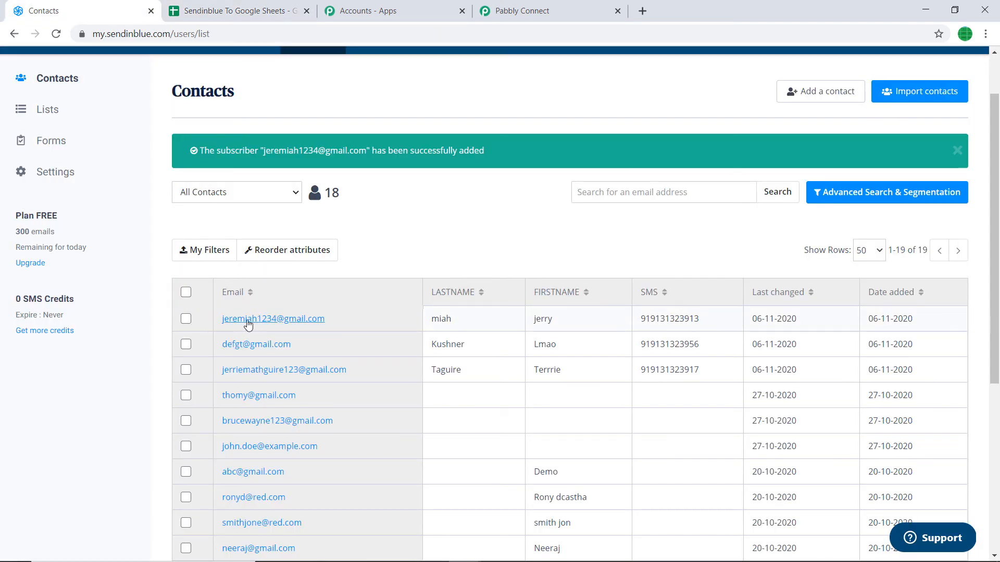
left_click(235, 10)
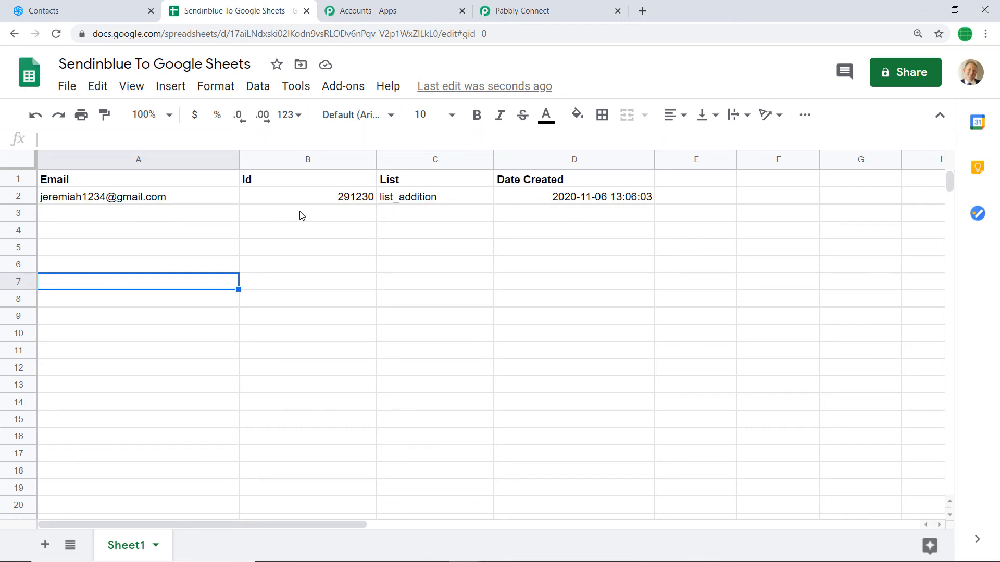
left_click(278, 256)
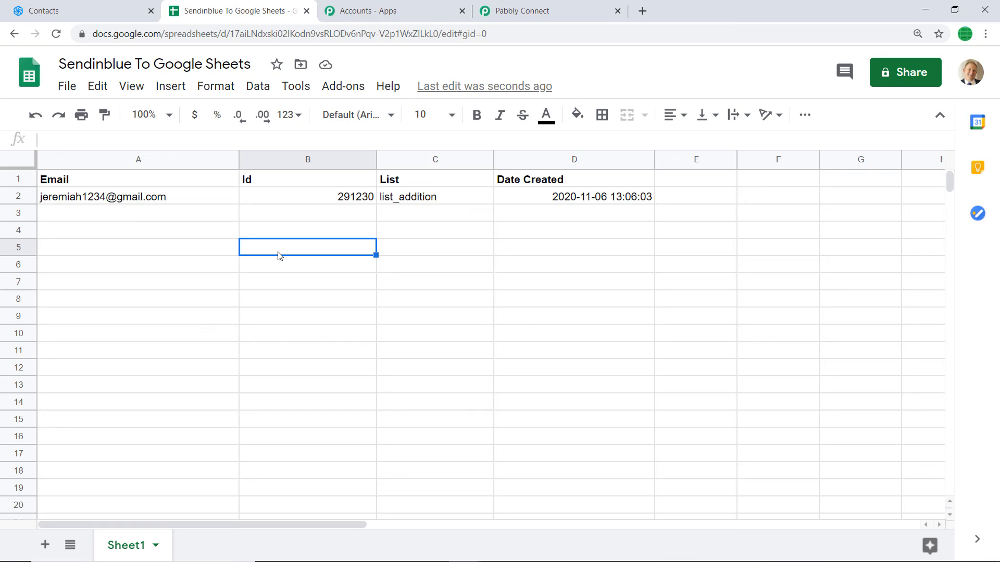
Collapse the Google Sheets action and Sendinblue trigger steps, then go to Sendinblue Contacts.
left_click(546, 8)
scroll(564, 236, "up", 15)
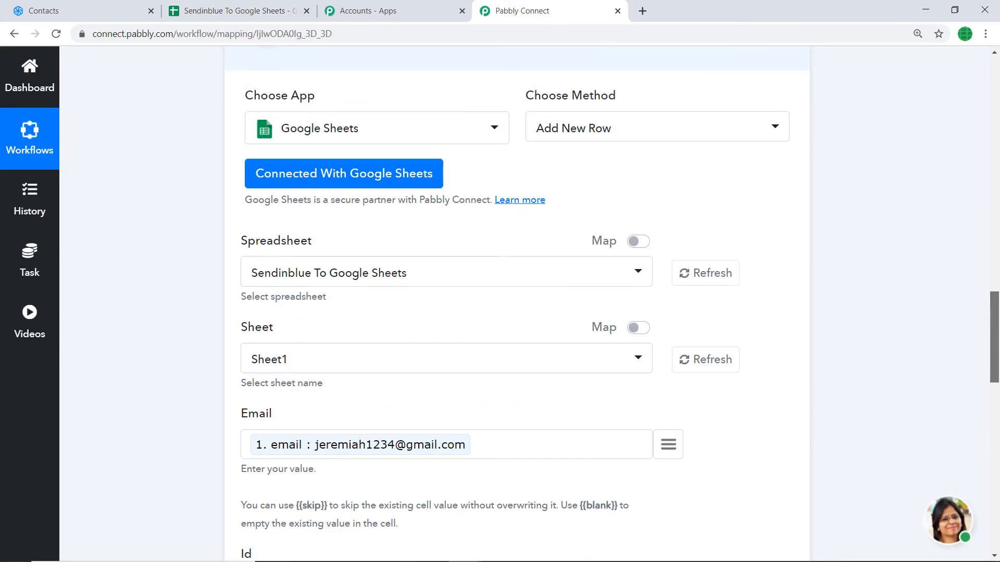
left_click(499, 262)
scroll(495, 271, "up", 15)
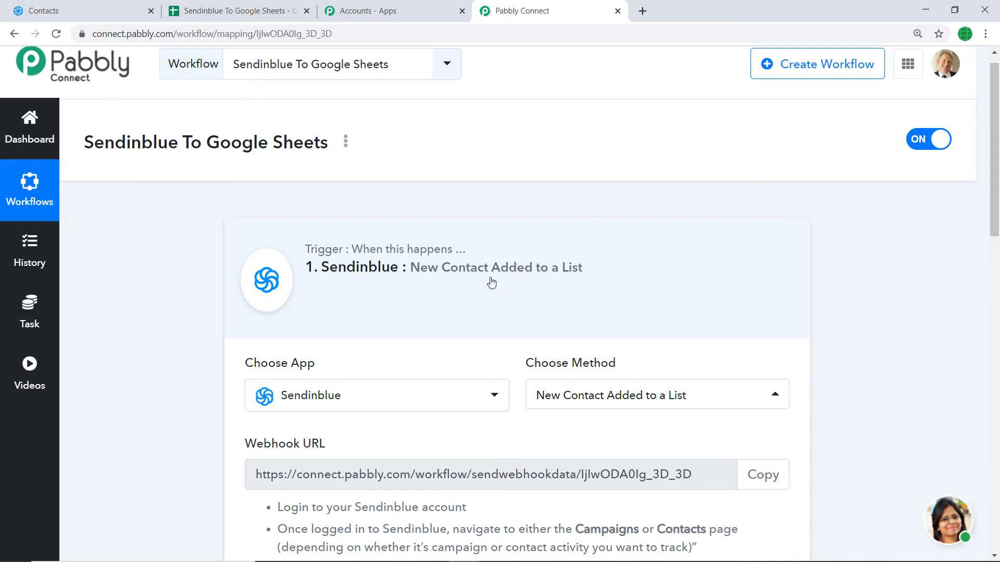
left_click(440, 306)
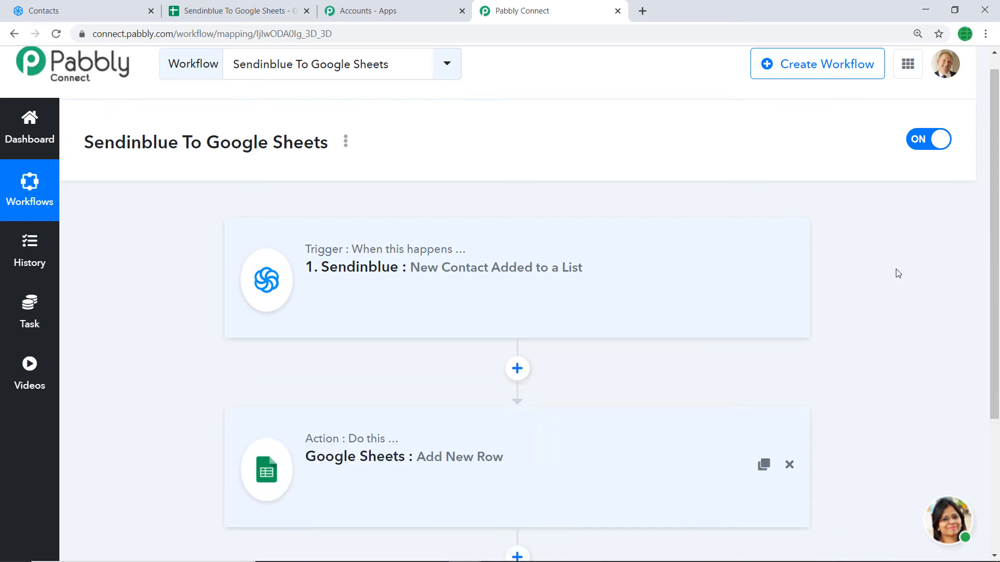
scroll(997, 325, "down", 2)
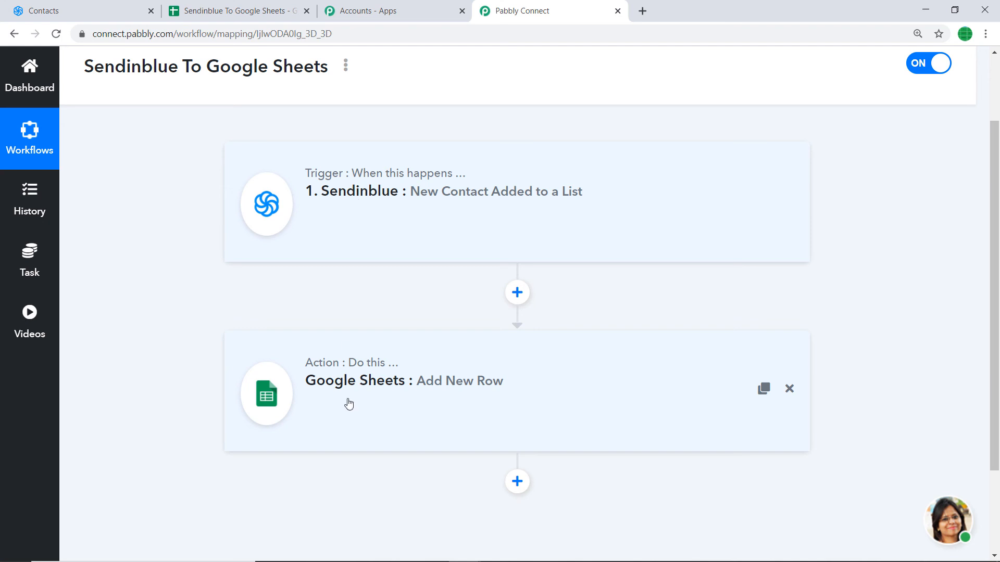
left_click(81, 7)
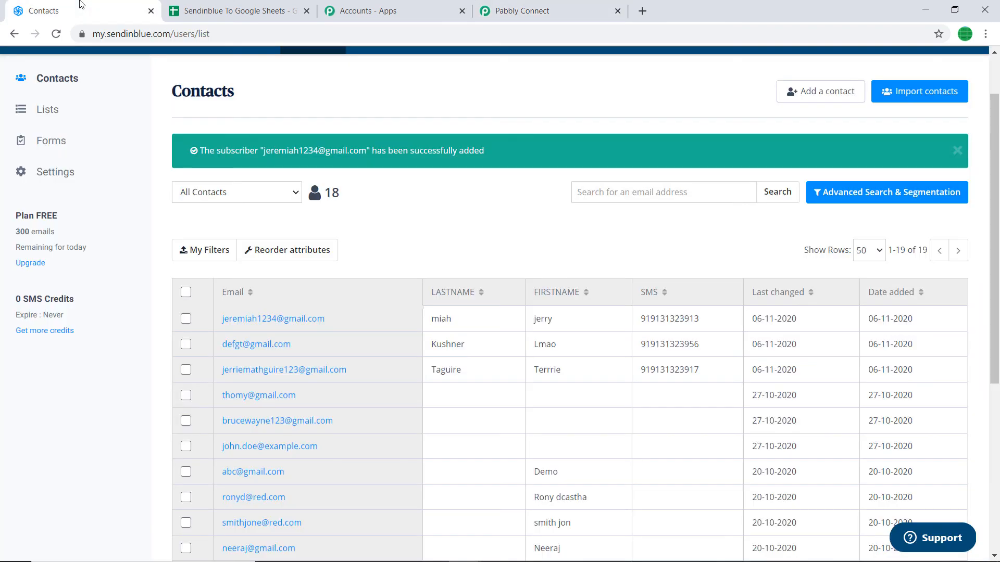
Start a new contact and enter its e-mail address, last name and first name.
left_click(790, 92)
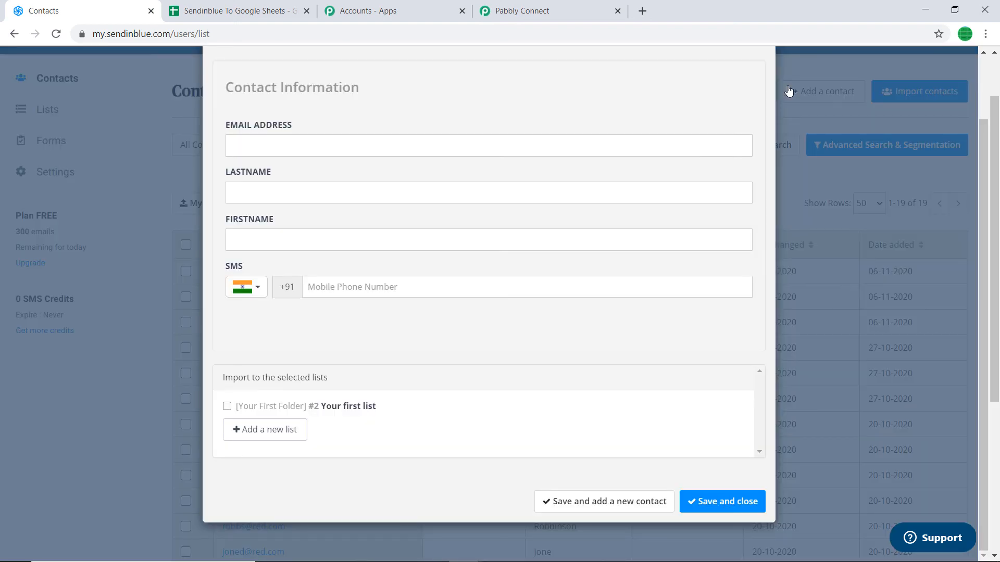
left_click(599, 137)
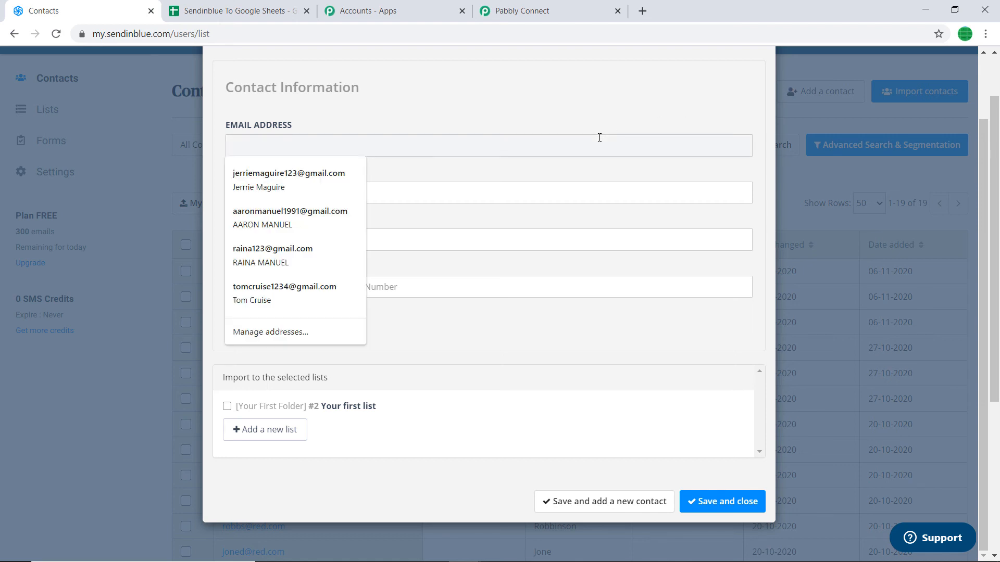
type("Tyhr")
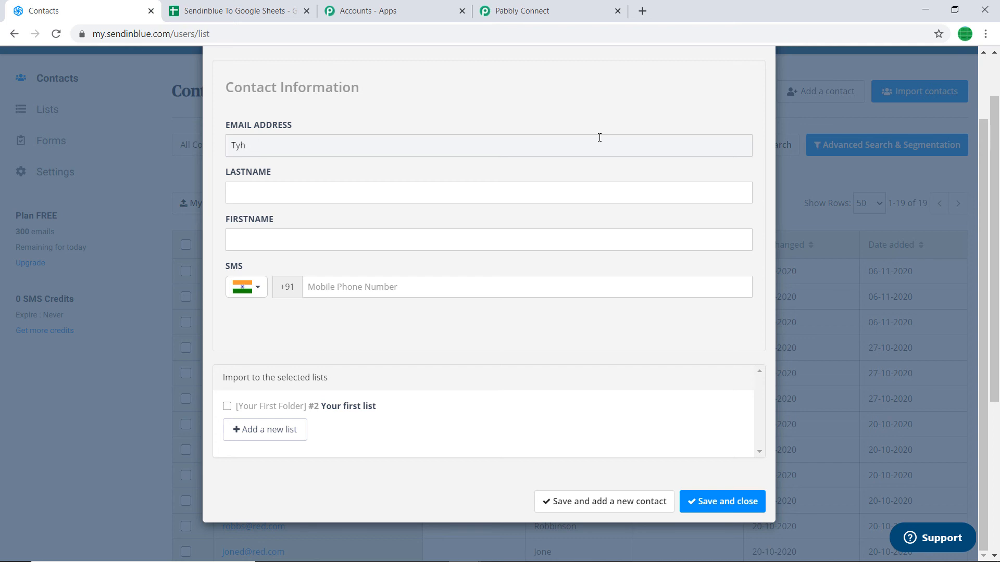
key("BackSpace")
key("BackSpace")
key("BackSpace")
type("th")
left_click(487, 196)
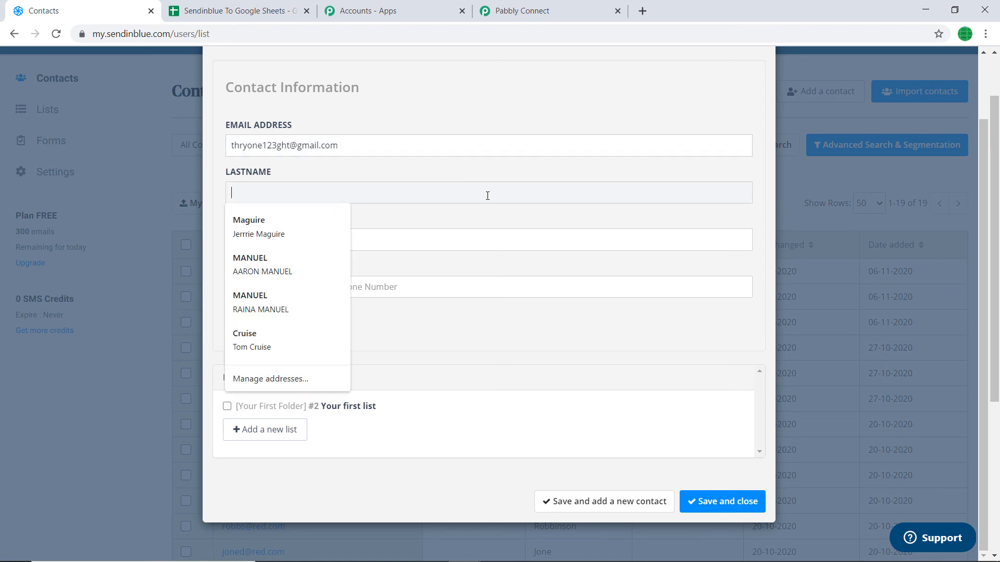
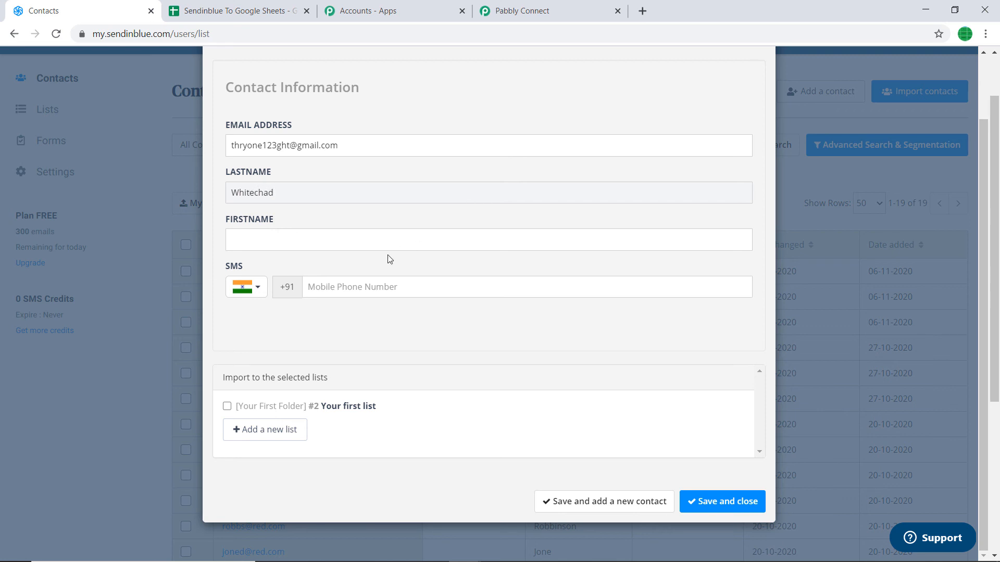
left_click(381, 240)
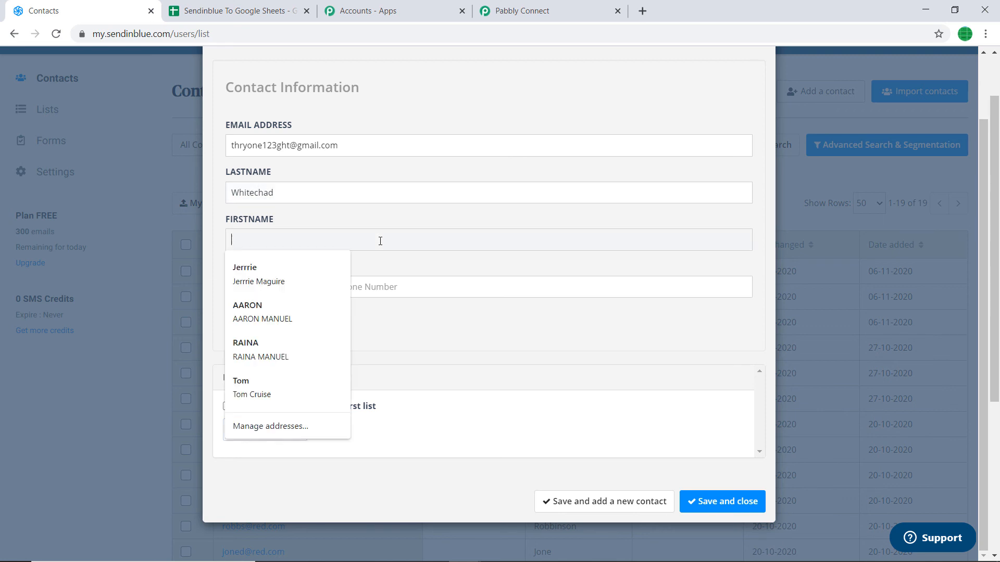
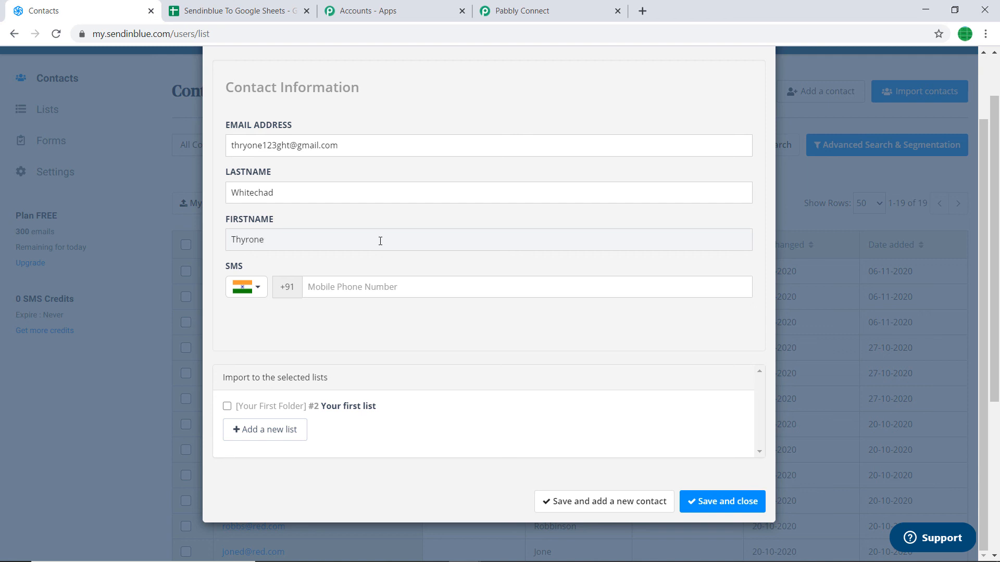
Enter the contact's mobile number, assign it to Your first list, and save.
scroll(381, 241, "down", 2)
left_click(337, 288)
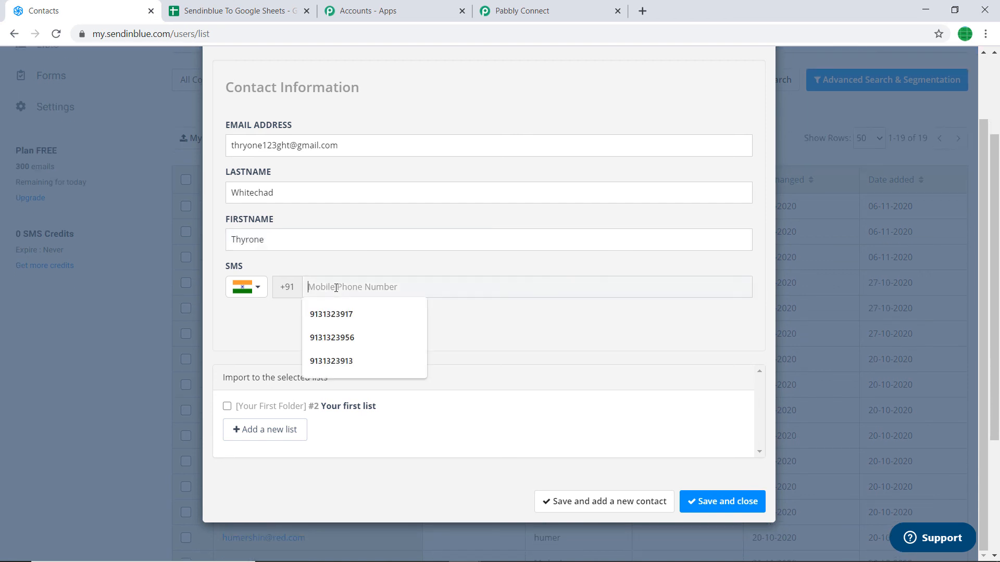
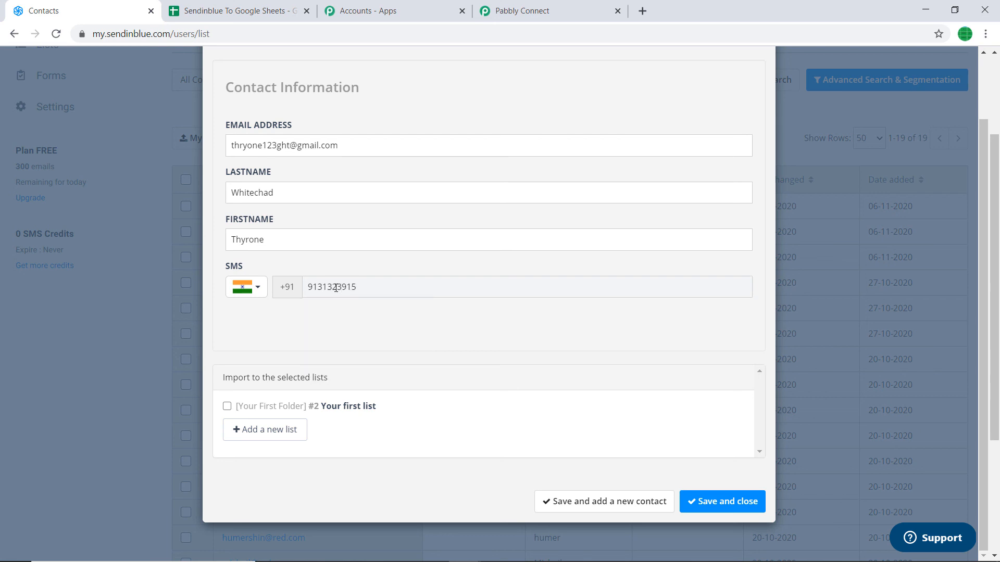
scroll(323, 302, "down", 3)
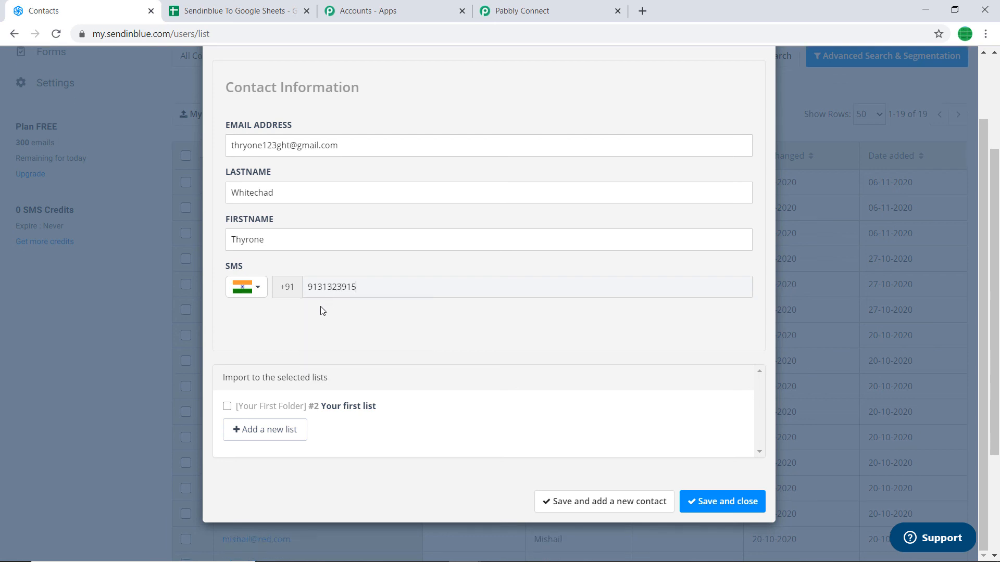
left_click(227, 406)
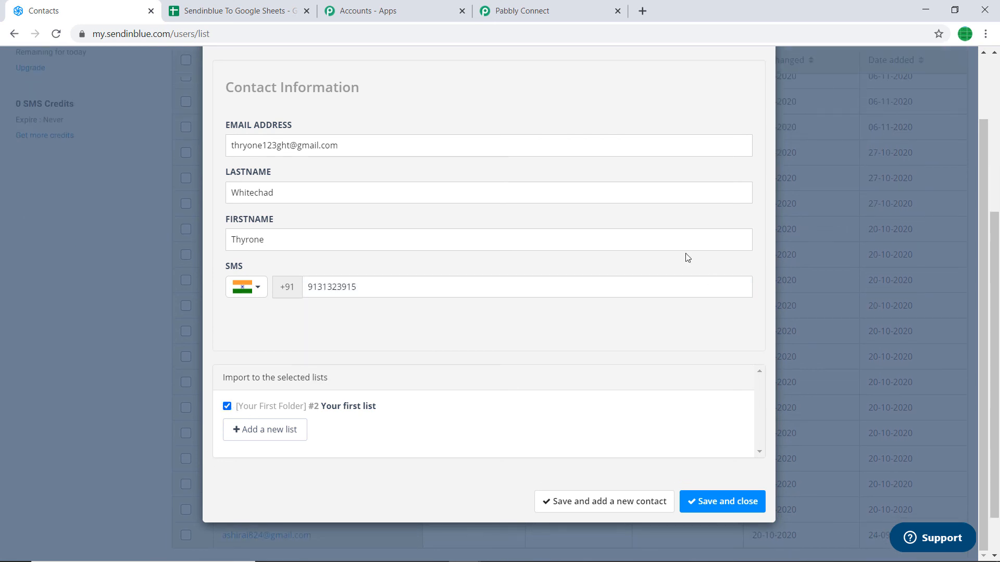
left_click(743, 502)
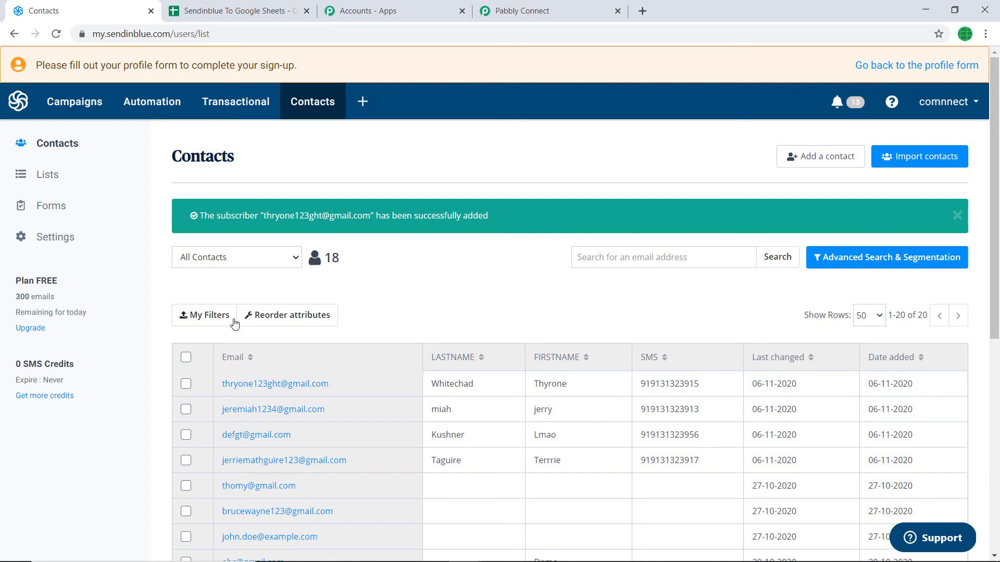
scroll(234, 291, "down", 1)
scroll(391, 250, "down", 1)
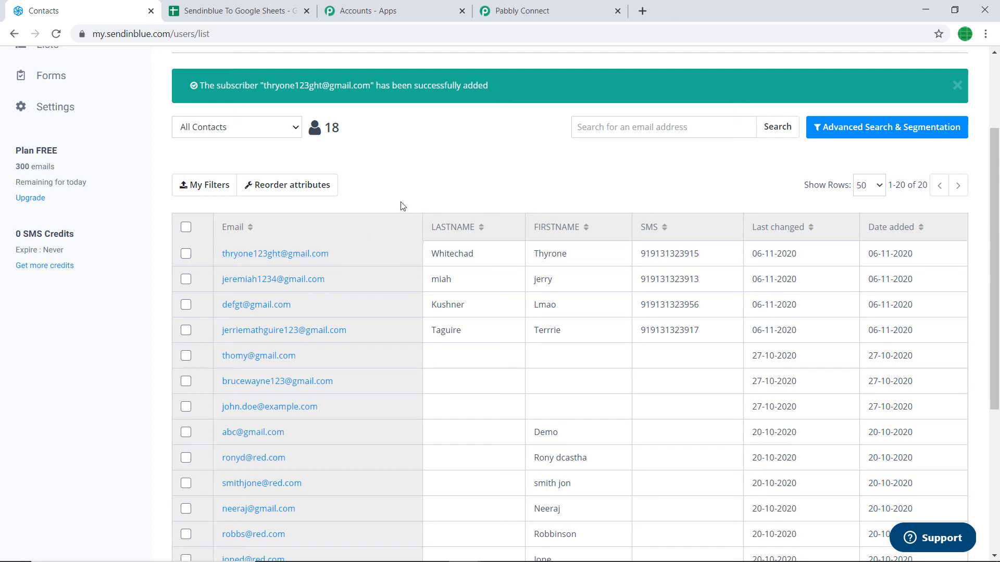
left_click(234, 9)
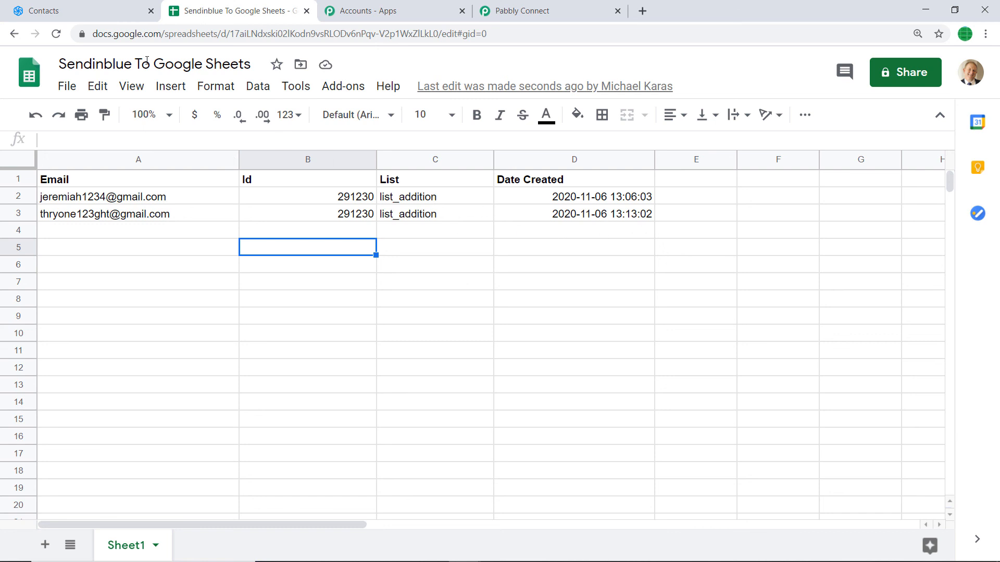
left_click(88, 6)
left_click(568, 10)
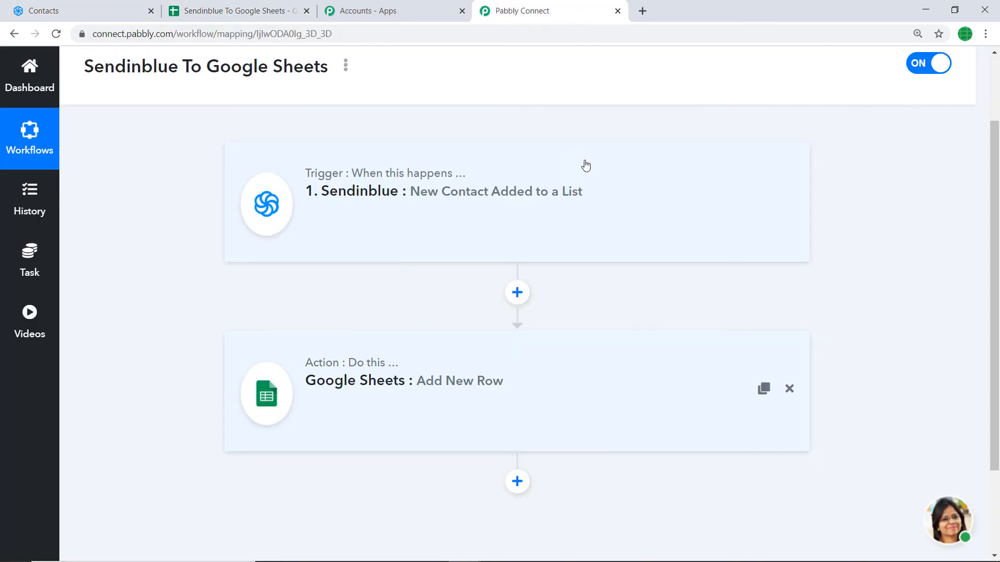